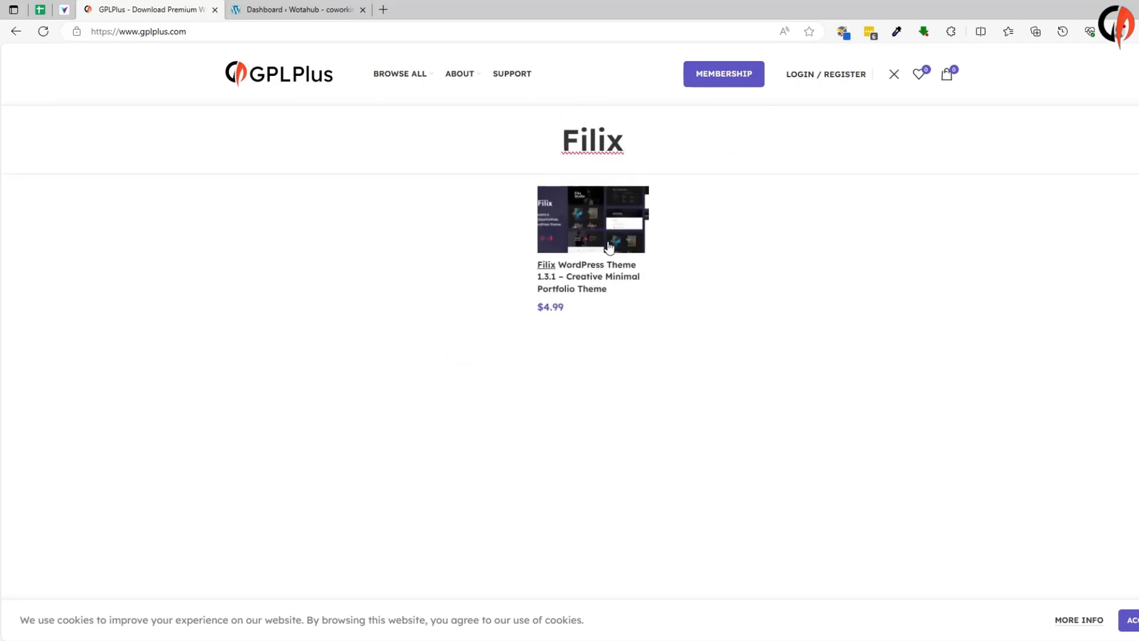
View the Filix theme's product page, and extract the BB-filix_1.3.1 archive on the Desktop into a folder of the same name.
left_click(592, 217)
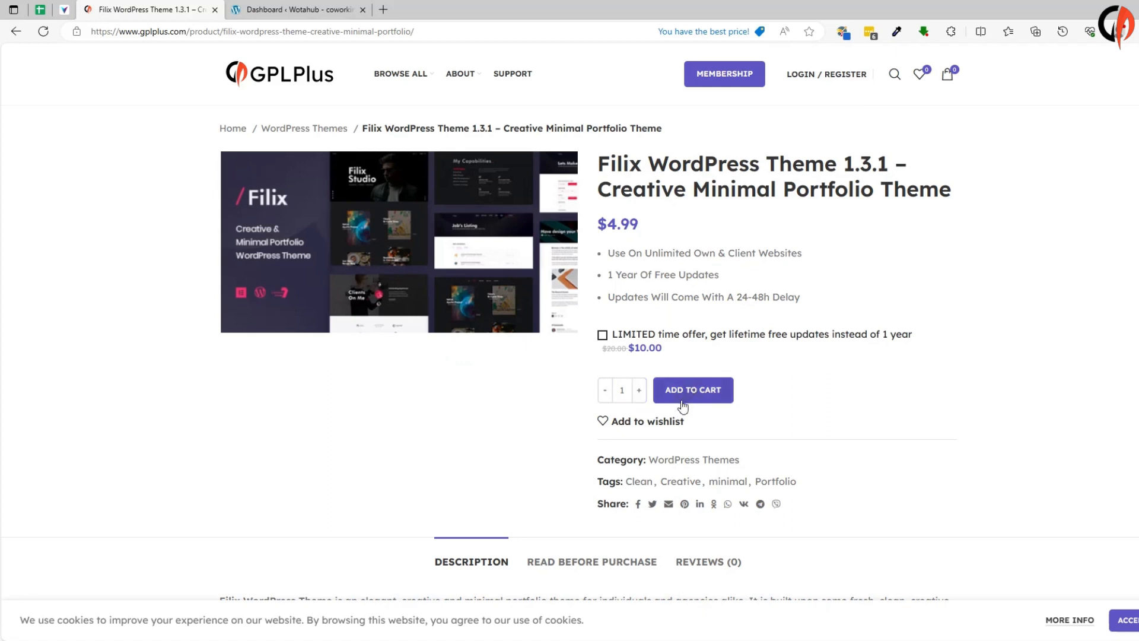
left_click(541, 638)
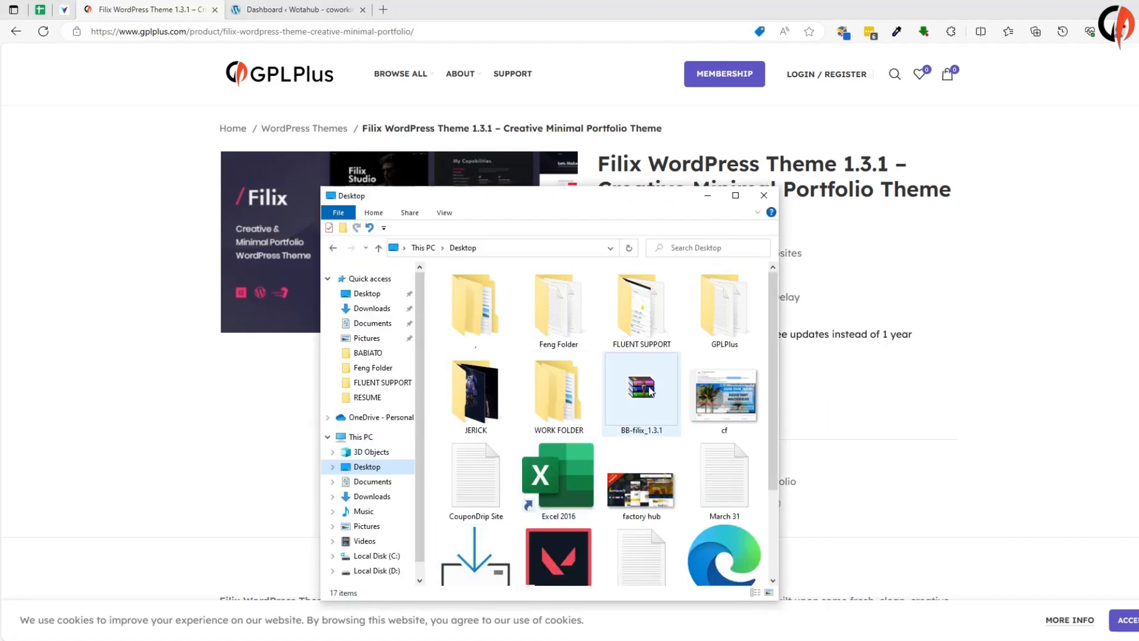
left_click(647, 388)
right_click(639, 382)
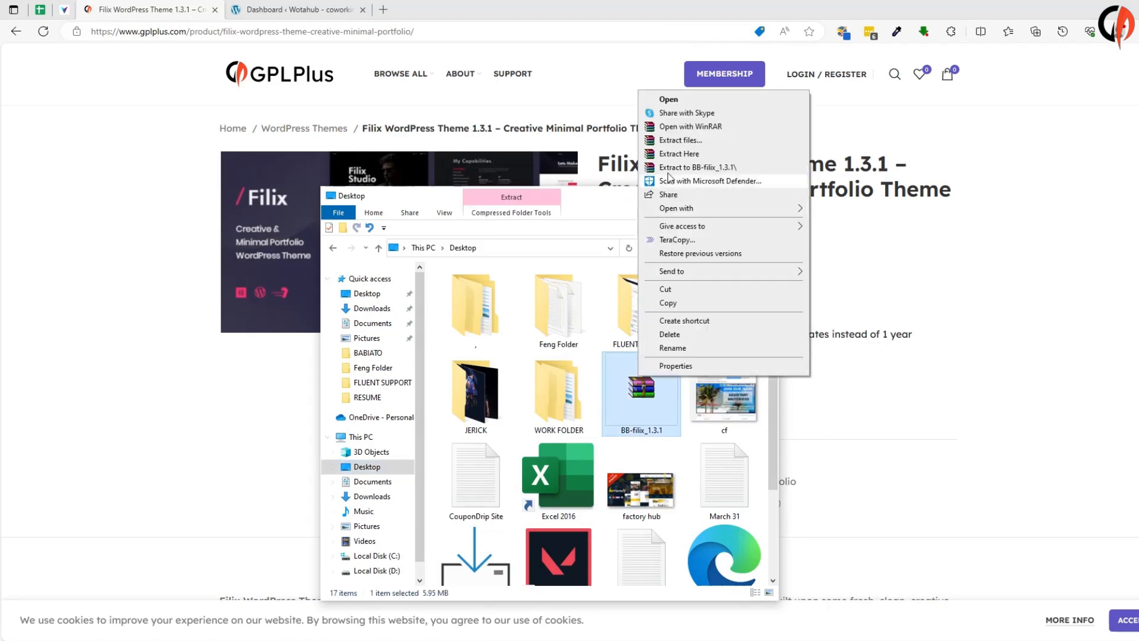
left_click(680, 140)
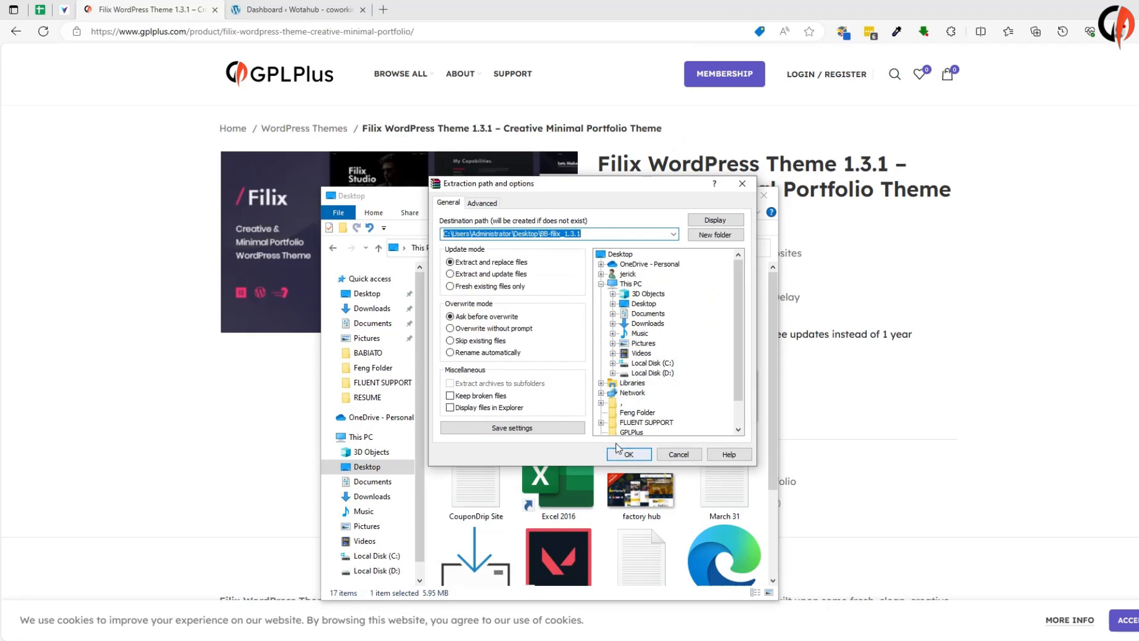
left_click(620, 454)
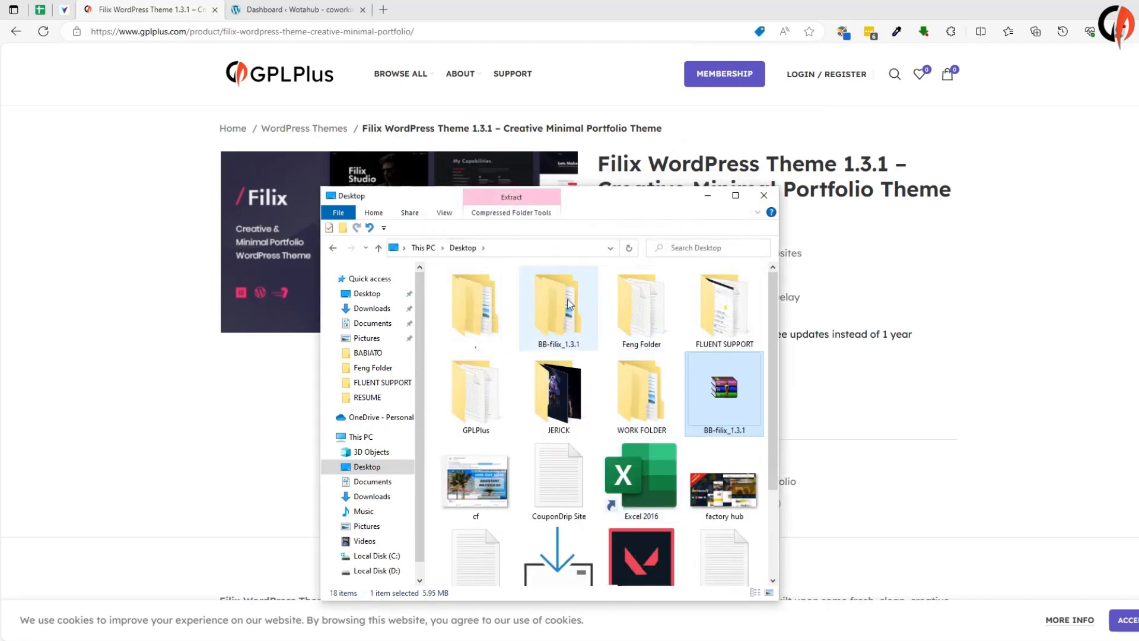
Browse the extracted BB-filix_1.3.1 folder through Filix_WP_June_14_2023 to the Filix theme folder.
double_click(569, 303)
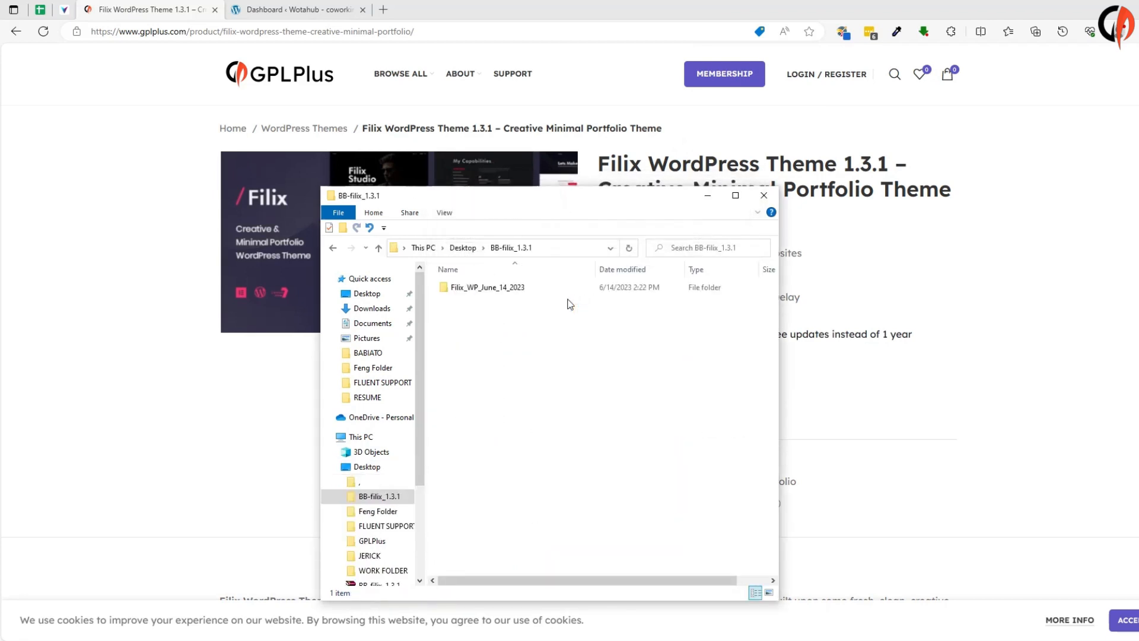
double_click(508, 289)
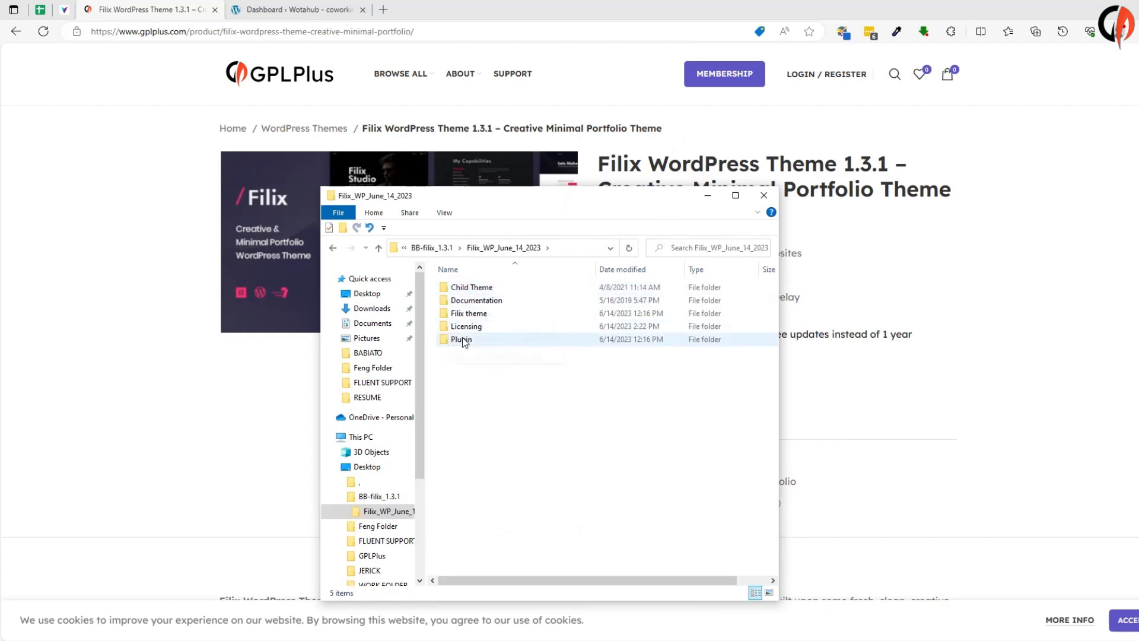
double_click(468, 314)
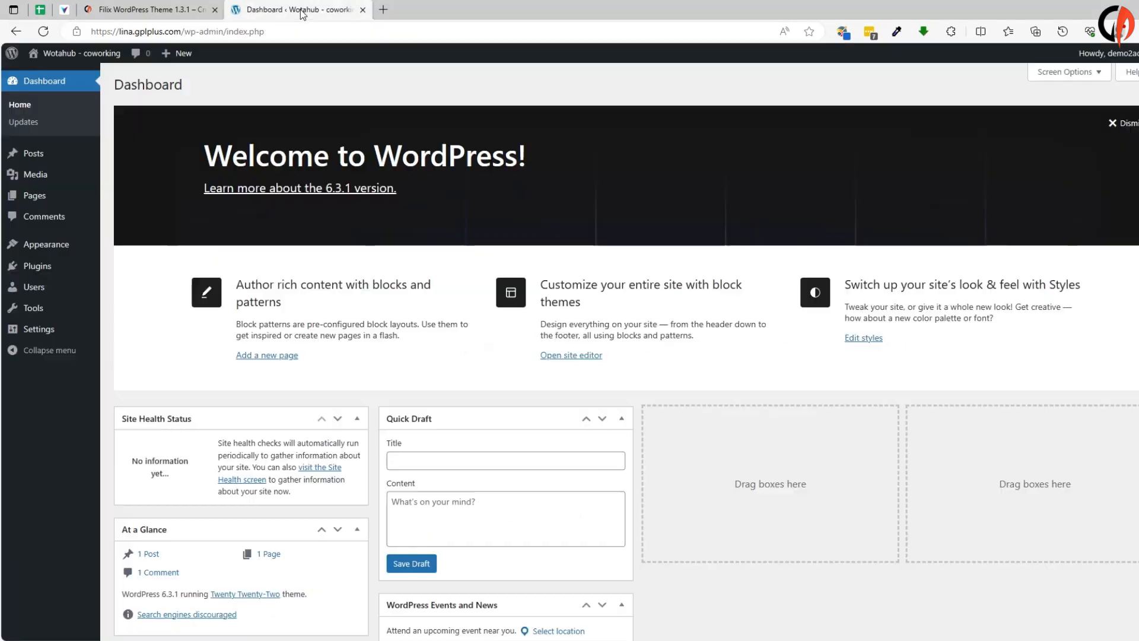
Switch to the WordPress dashboard and open the form for uploading a new theme.
left_click(299, 10)
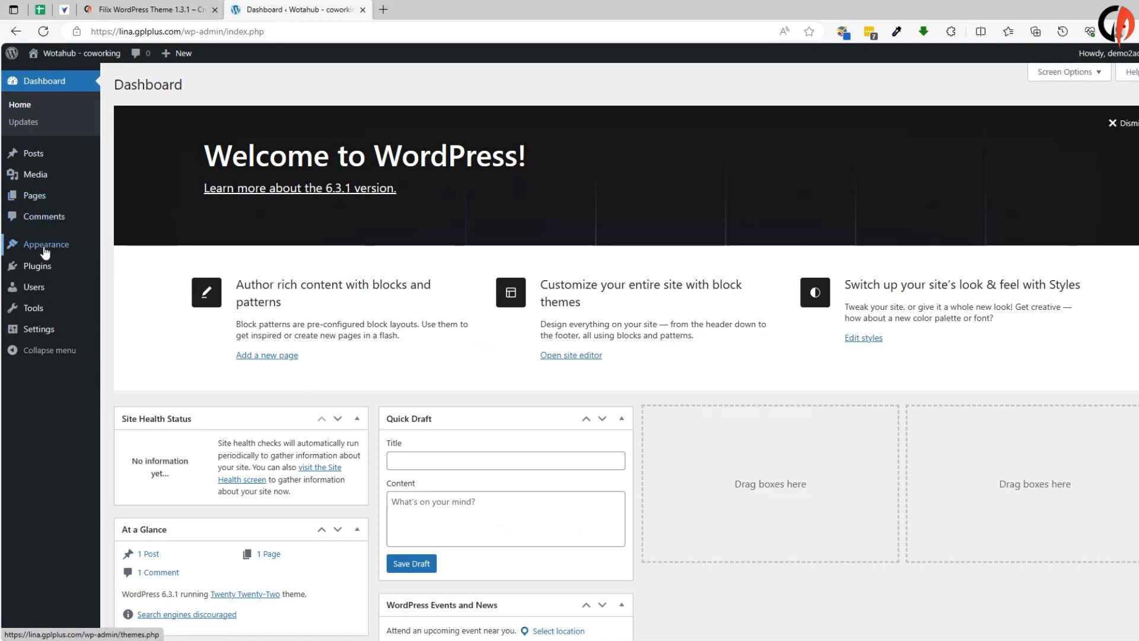
mouse_move(45, 246)
left_click(126, 247)
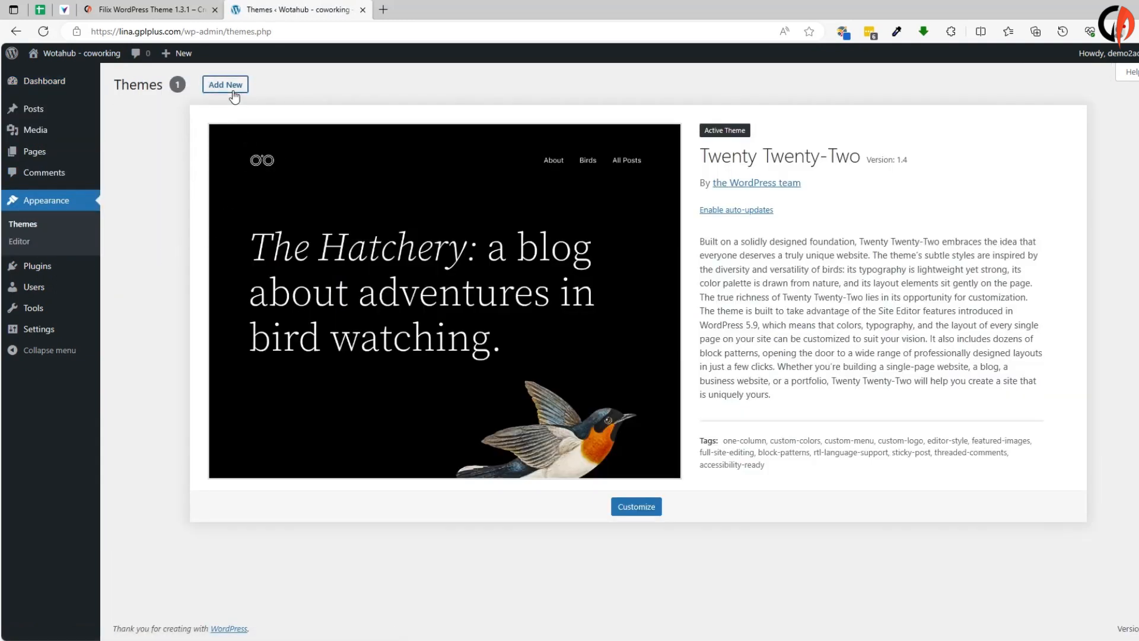
left_click(233, 91)
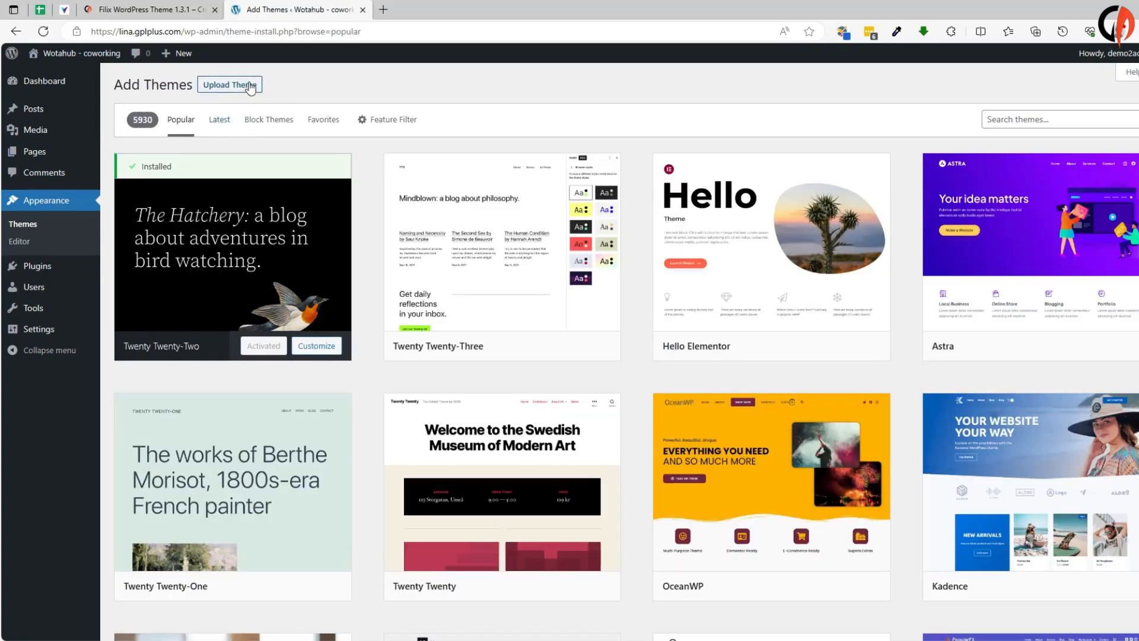
left_click(233, 86)
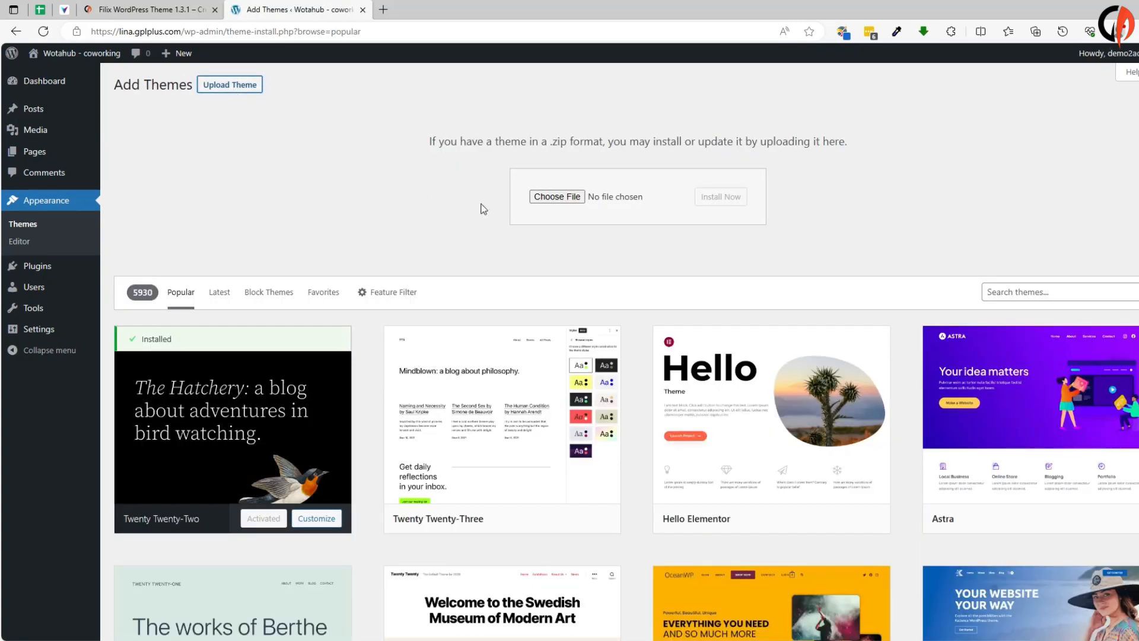
Install the theme from filix_1.3.1.zip in the extracted Filix theme folder on the Desktop and activate it.
left_click(547, 198)
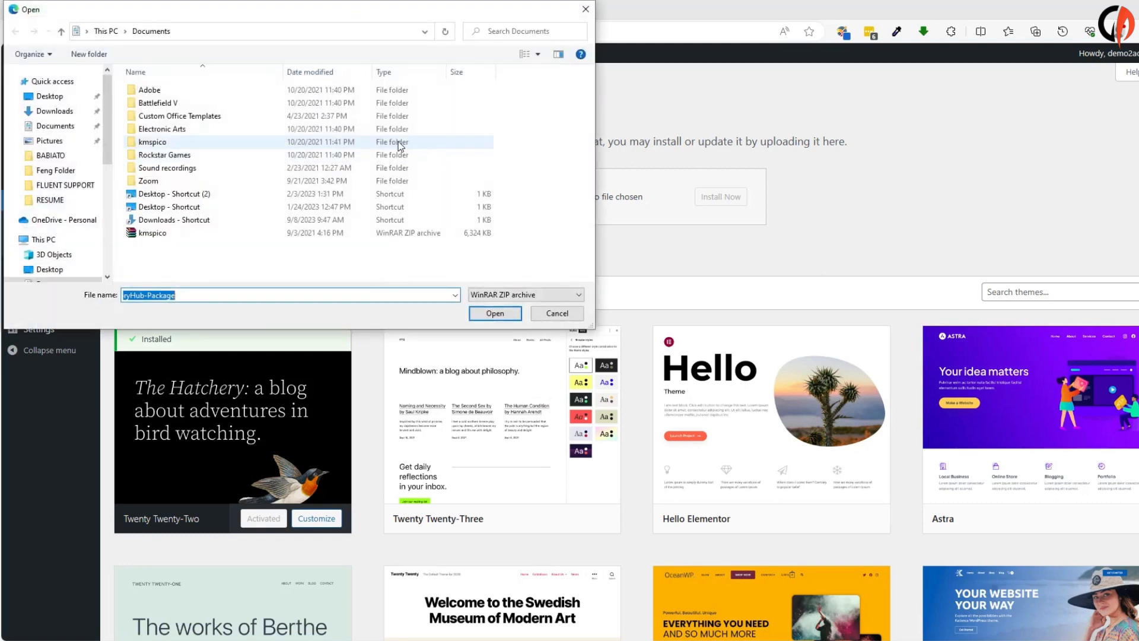
left_click(58, 98)
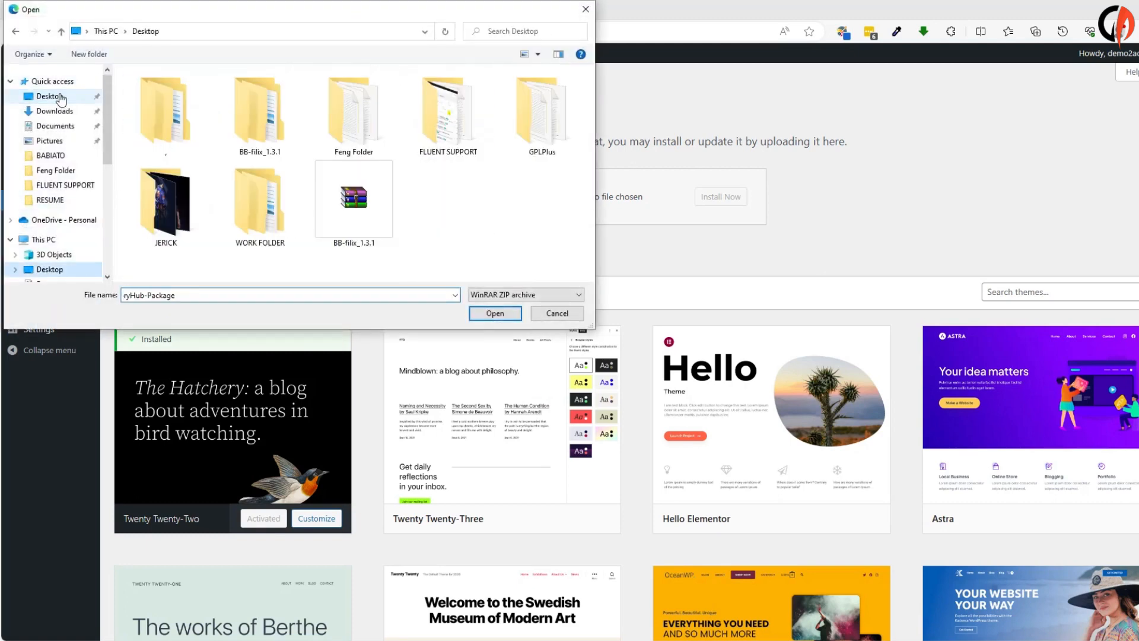
double_click(265, 127)
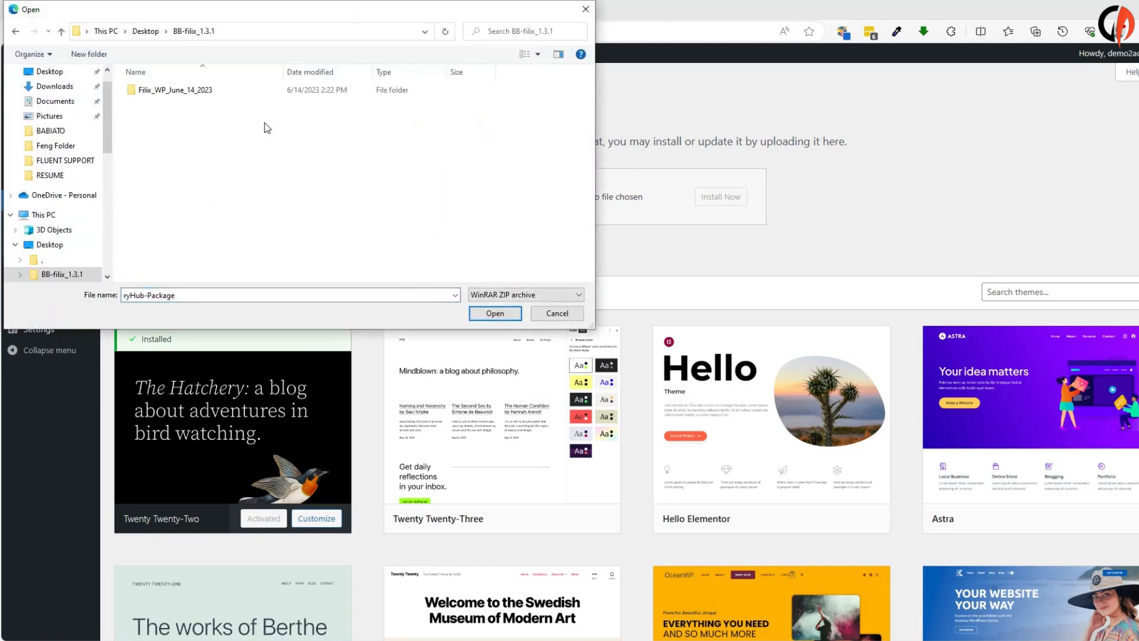
double_click(191, 95)
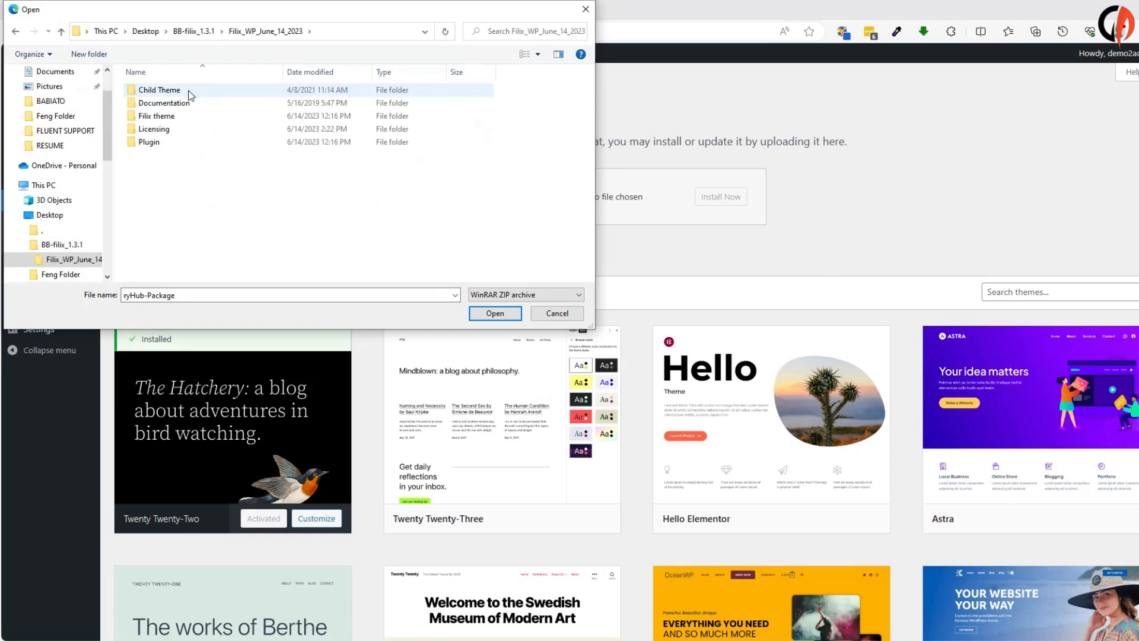
left_click(155, 121)
double_click(154, 118)
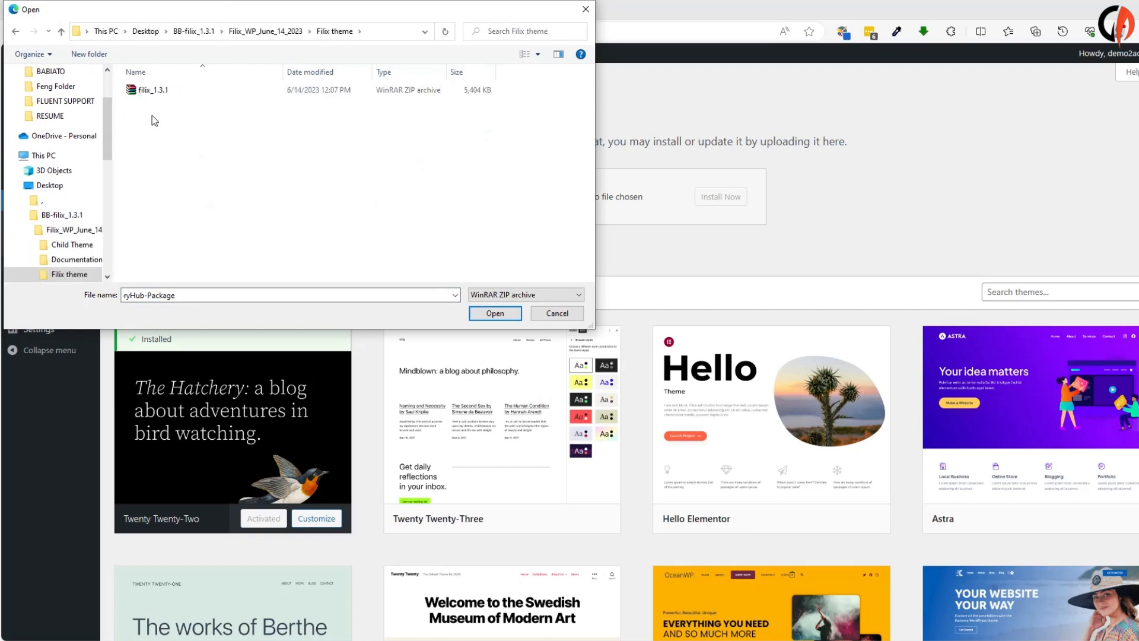
left_click(153, 90)
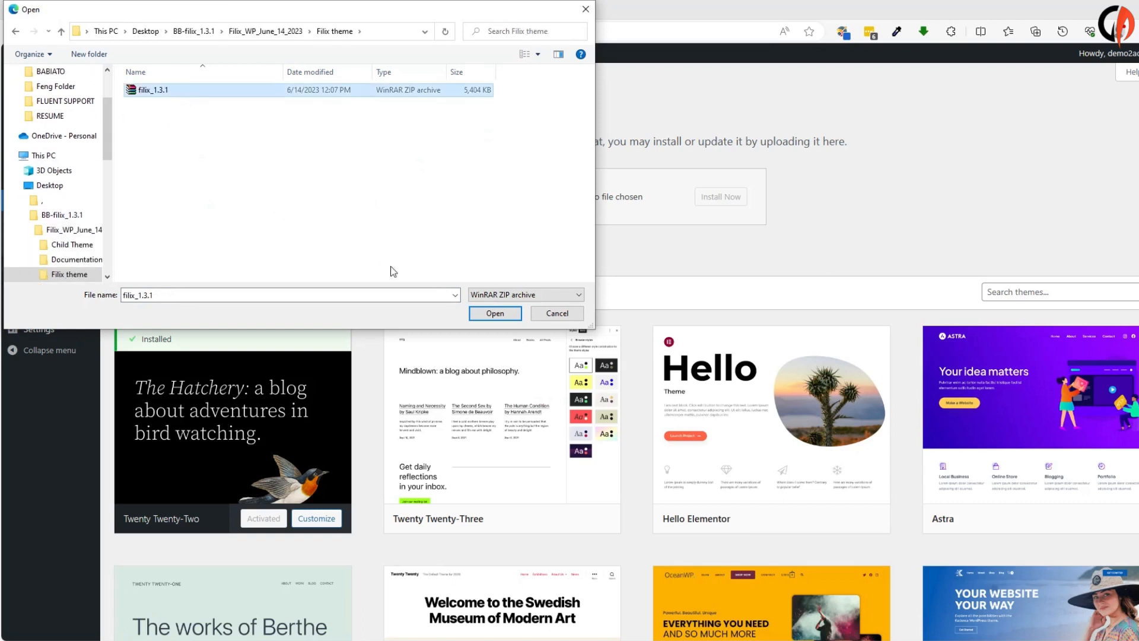
left_click(495, 314)
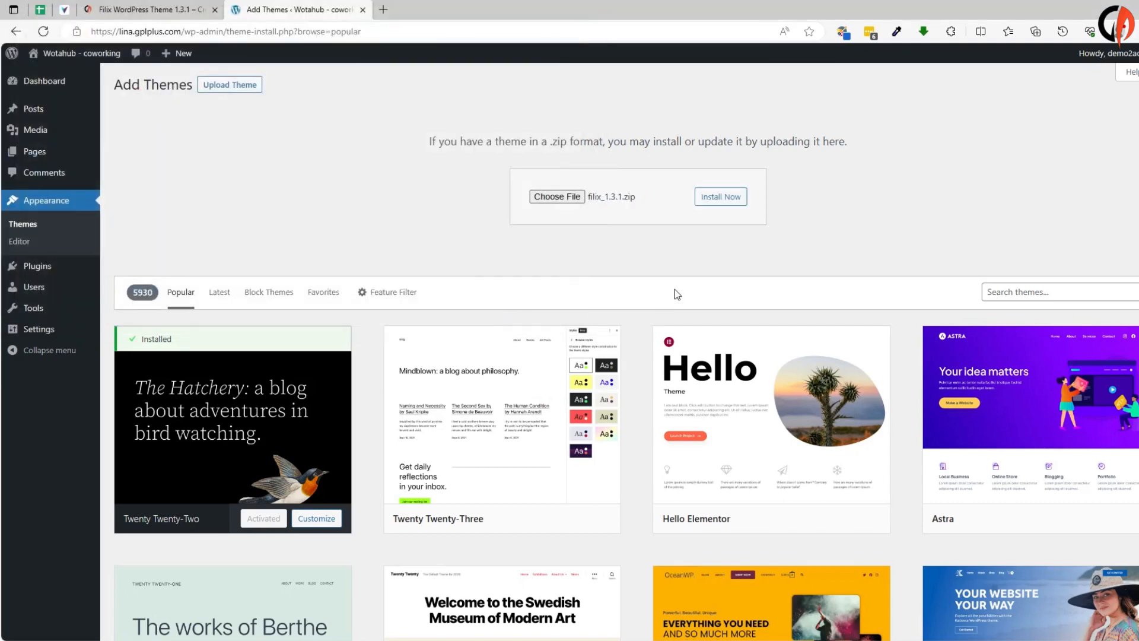
left_click(730, 199)
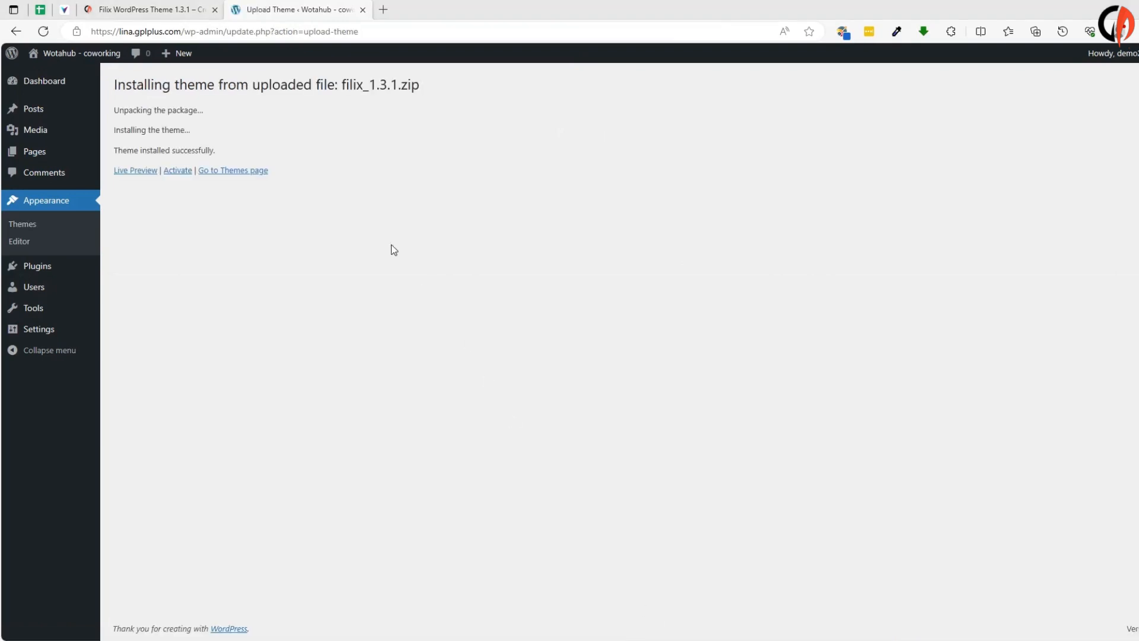
left_click(179, 171)
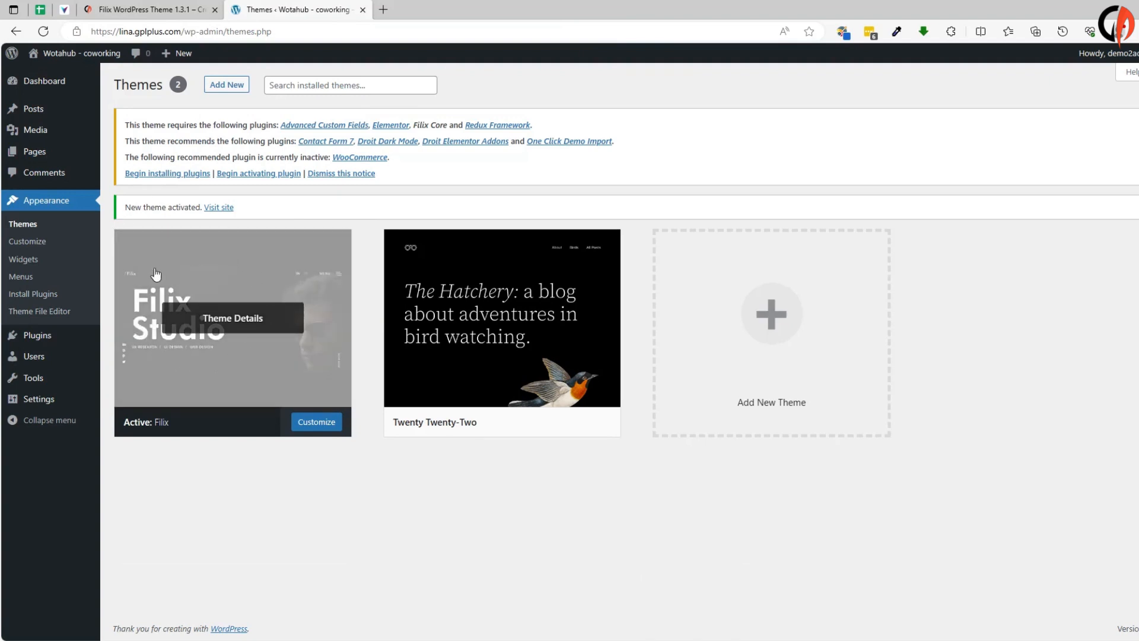
Bulk-install all the listed plugins that the Filix theme requires or recommends.
left_click(176, 173)
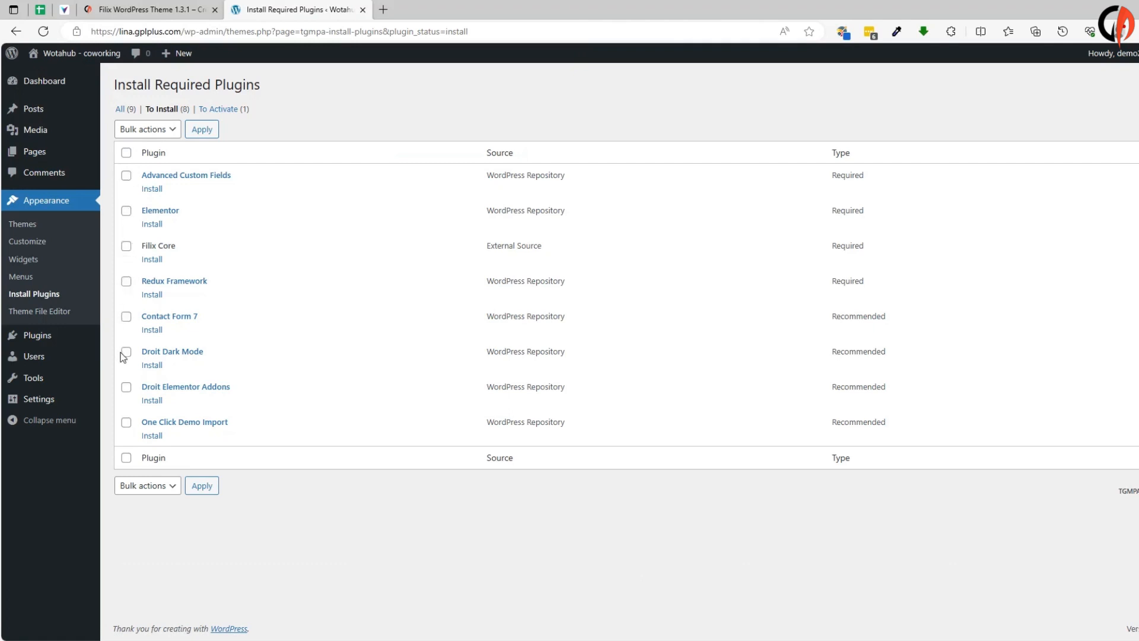
left_click(126, 458)
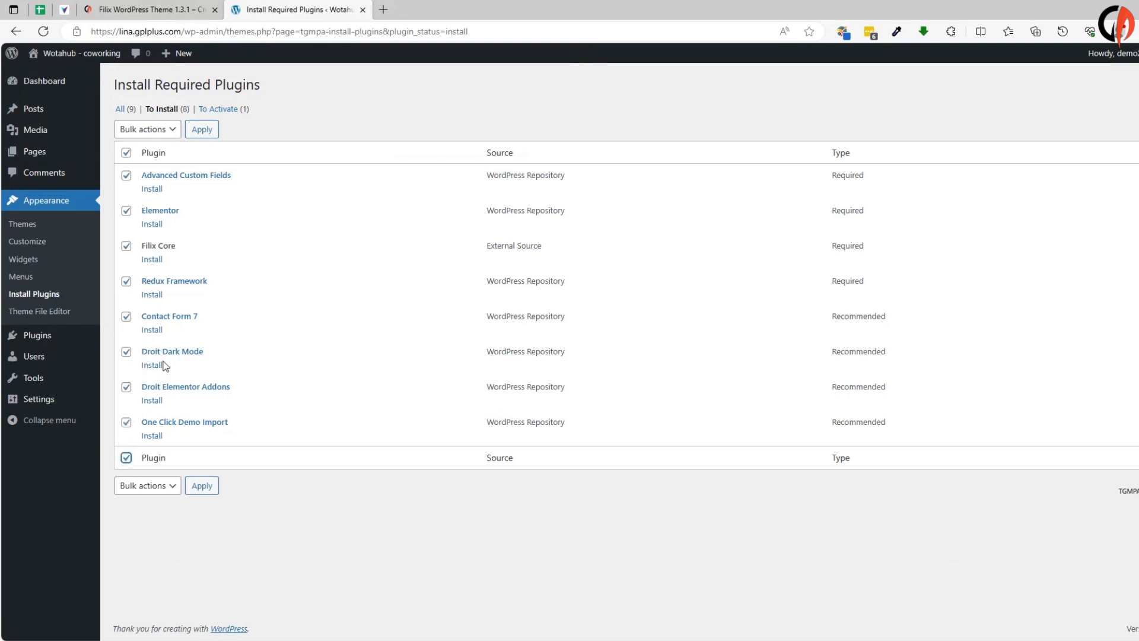
left_click(156, 135)
left_click(142, 158)
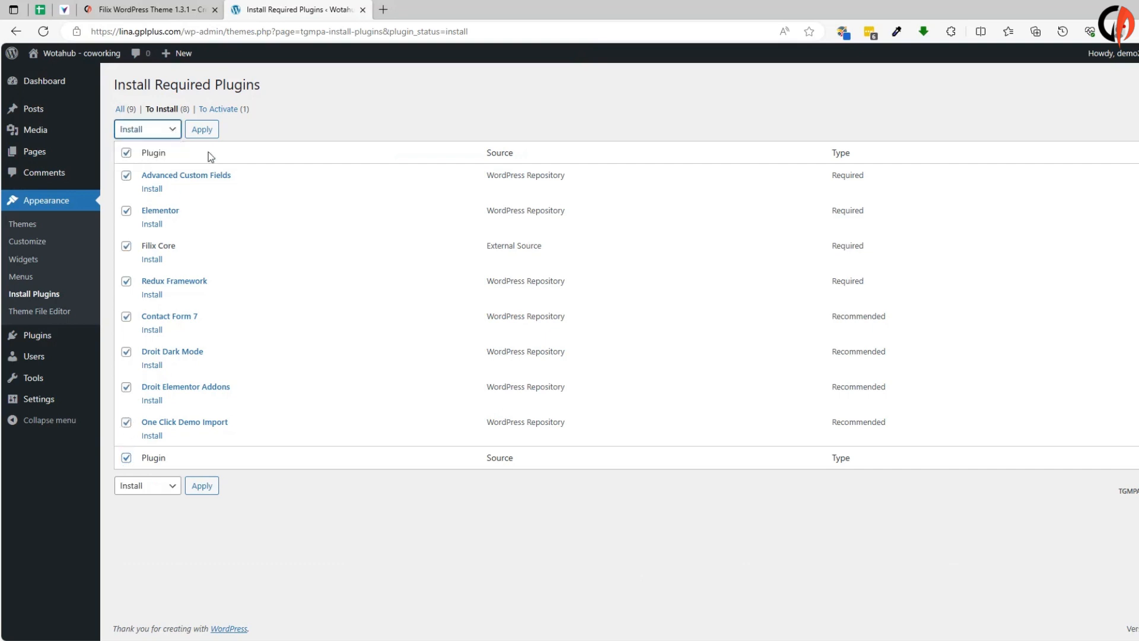
left_click(205, 130)
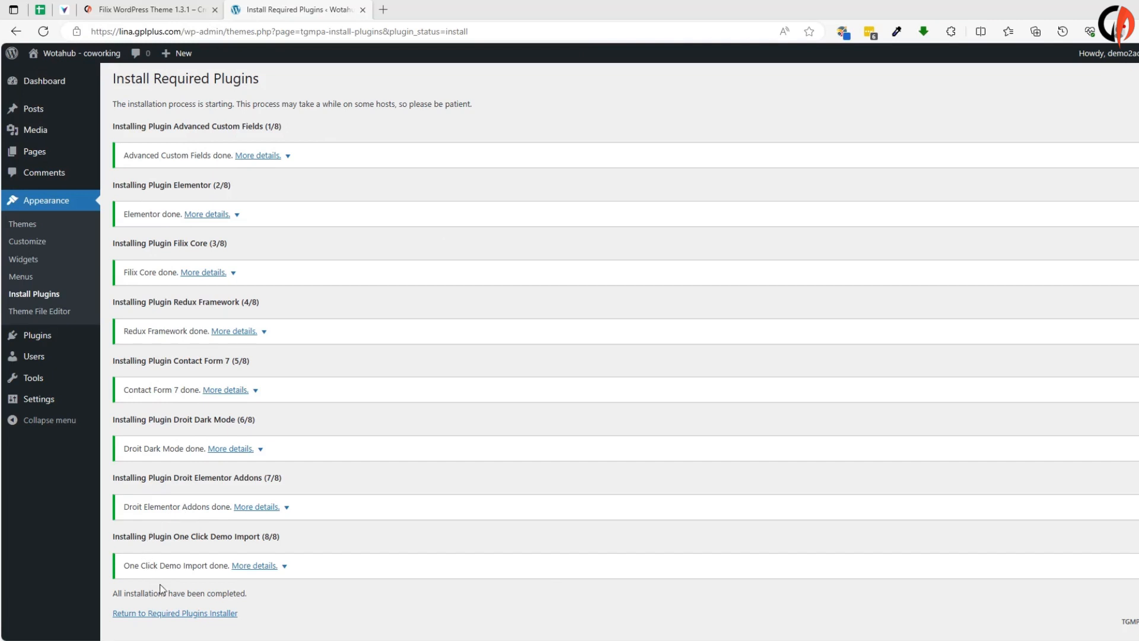
Return to the required plugins list and bulk-activate all the installed plugins, including WooCommerce.
left_click(175, 616)
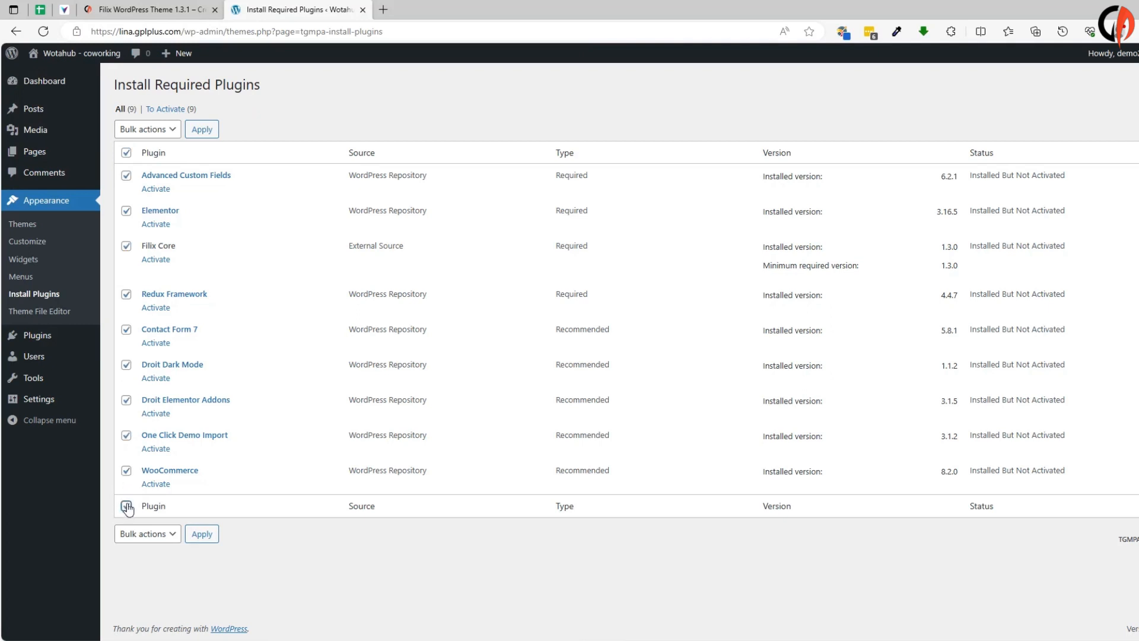
left_click(146, 130)
left_click(146, 186)
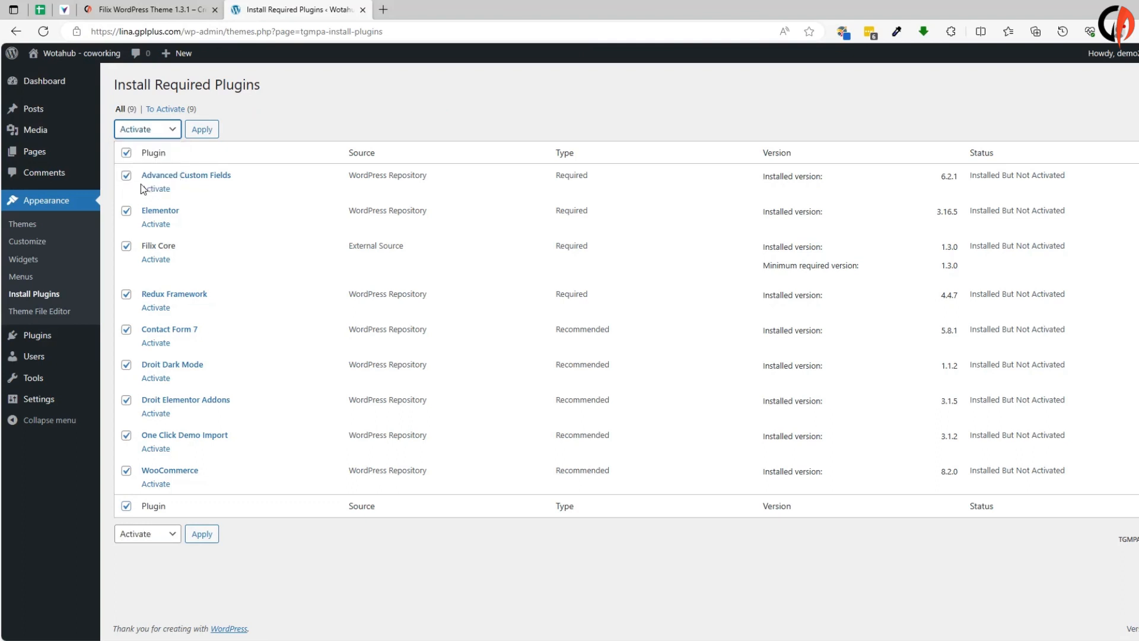
left_click(203, 129)
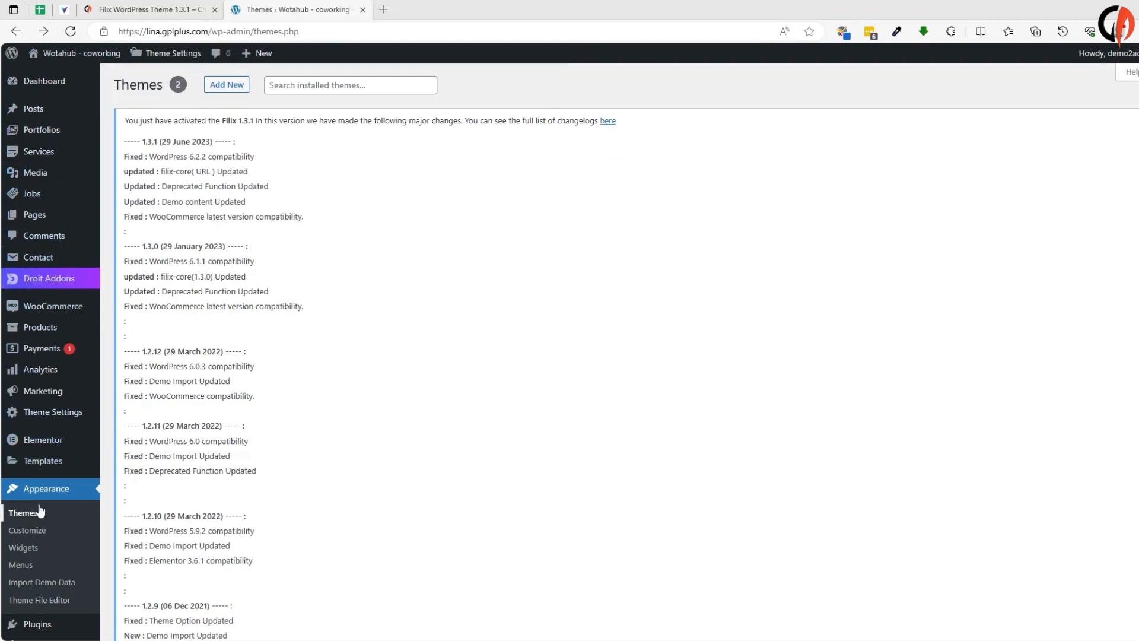
Open the One Click Demo Import page and start the Filix demo data import.
left_click(40, 583)
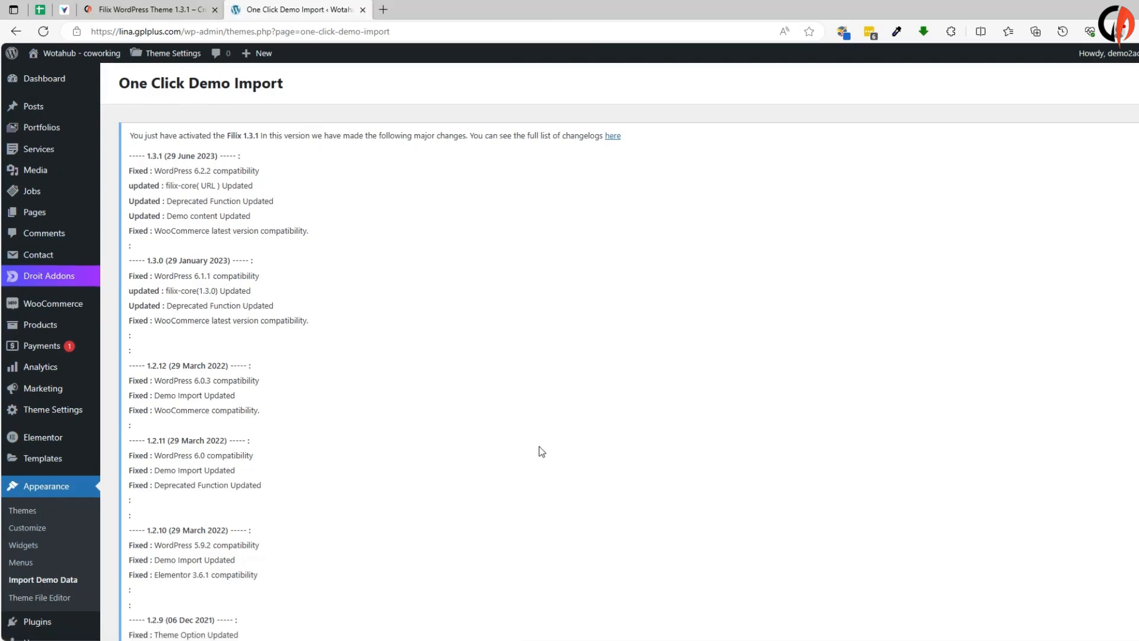
scroll(541, 457, "down", 2)
scroll(442, 412, "down", 2)
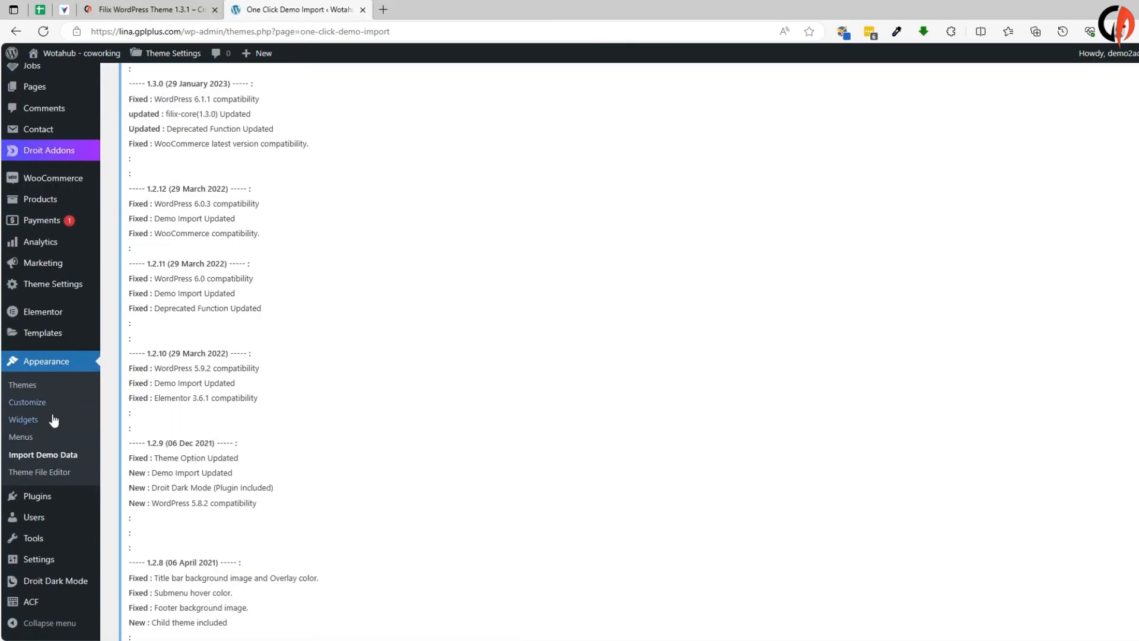
left_click(34, 457)
scroll(350, 473, "down", 5)
scroll(355, 476, "down", 15)
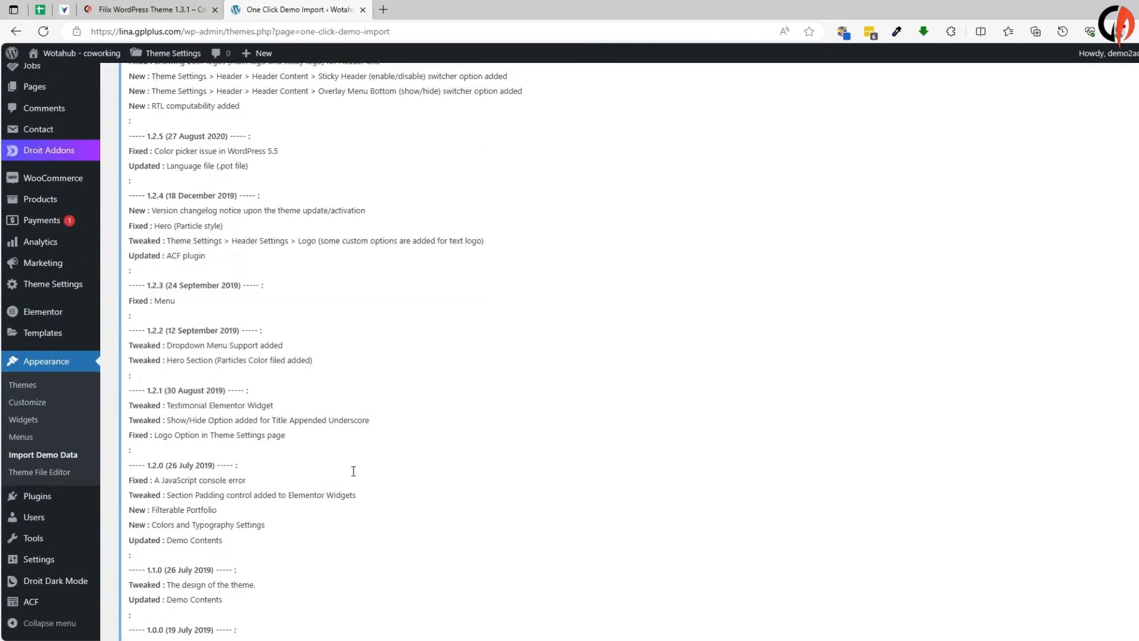
scroll(353, 471, "down", 6)
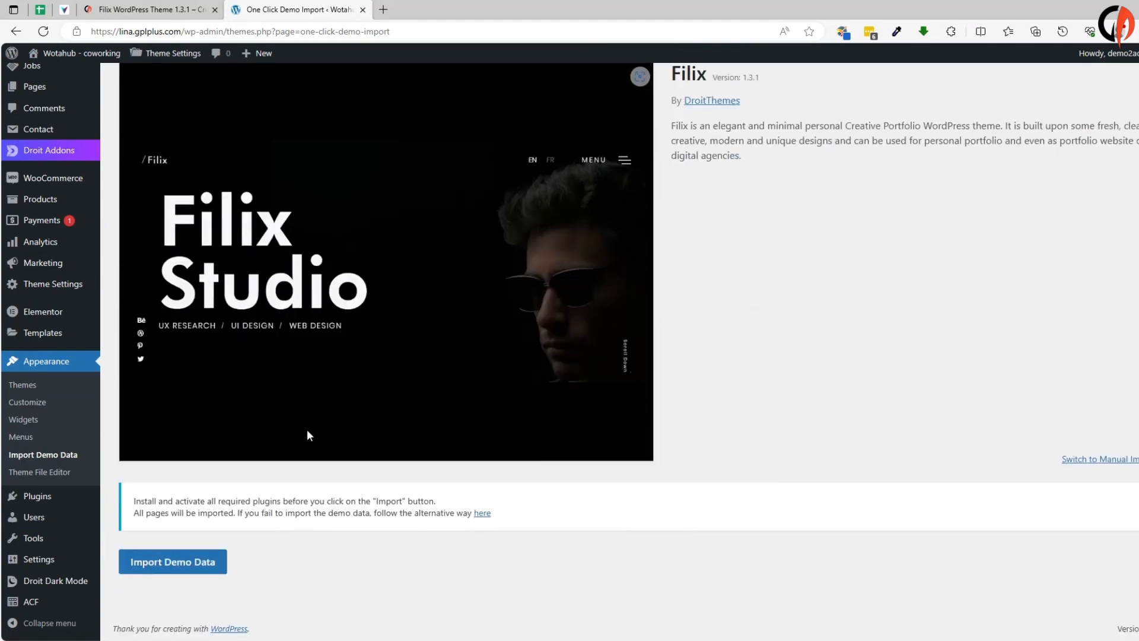
left_click(173, 570)
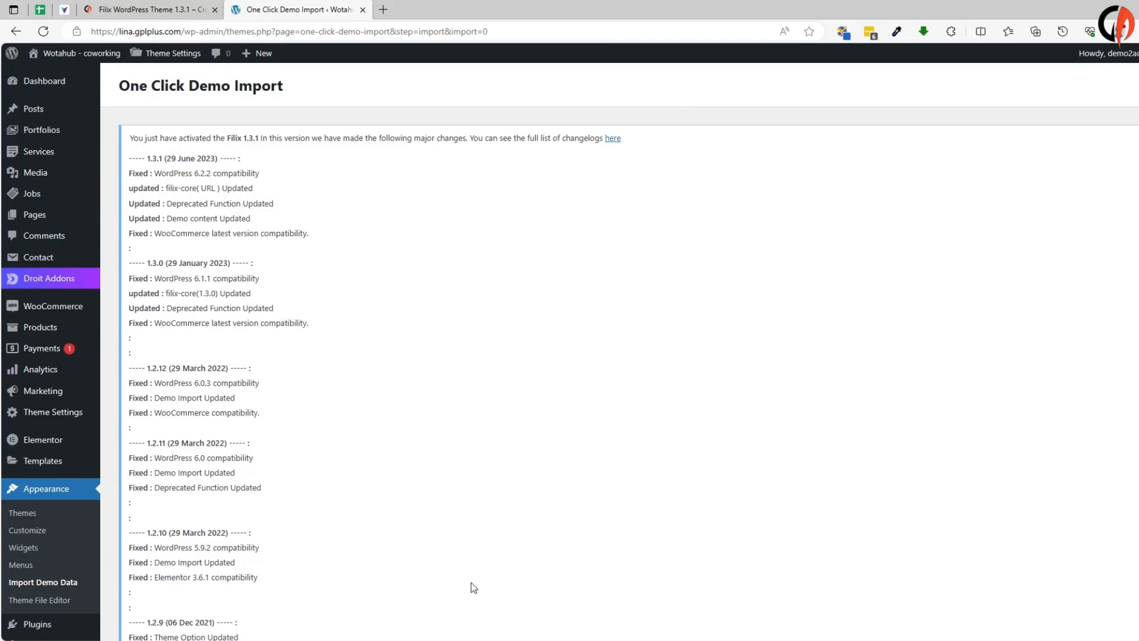
Select the recommended WPForms, All in One SEO and MonsterInsights plugins and run the import of the Main Demo (All Pages).
scroll(389, 389, "down", 10)
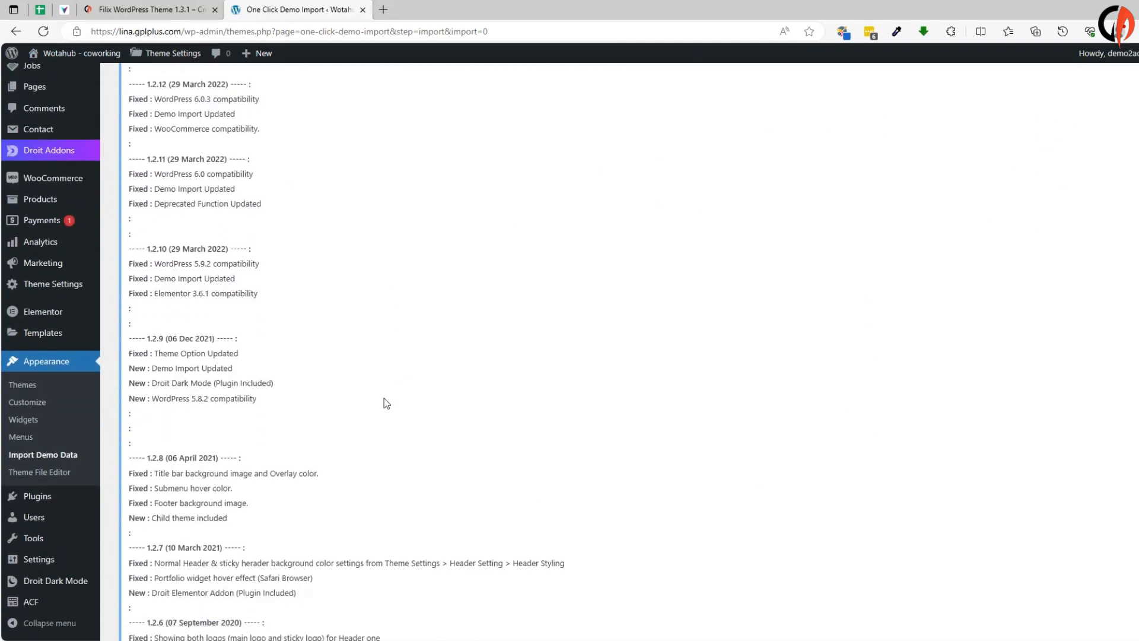
scroll(652, 439, "down", 12)
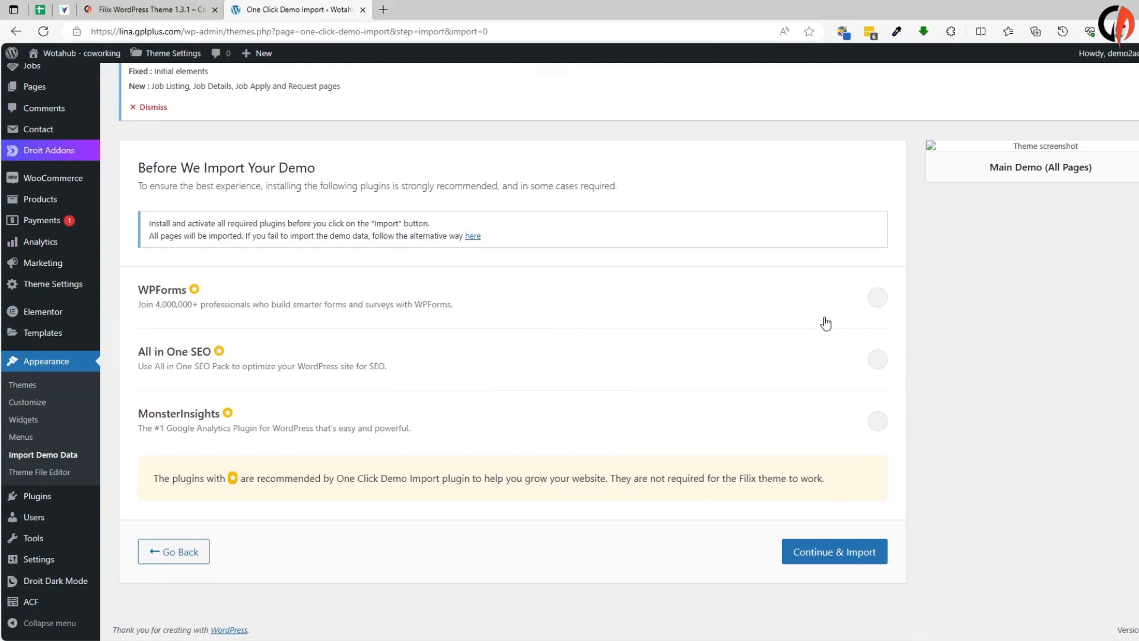
left_click(877, 294)
left_click(879, 360)
left_click(877, 422)
left_click(838, 553)
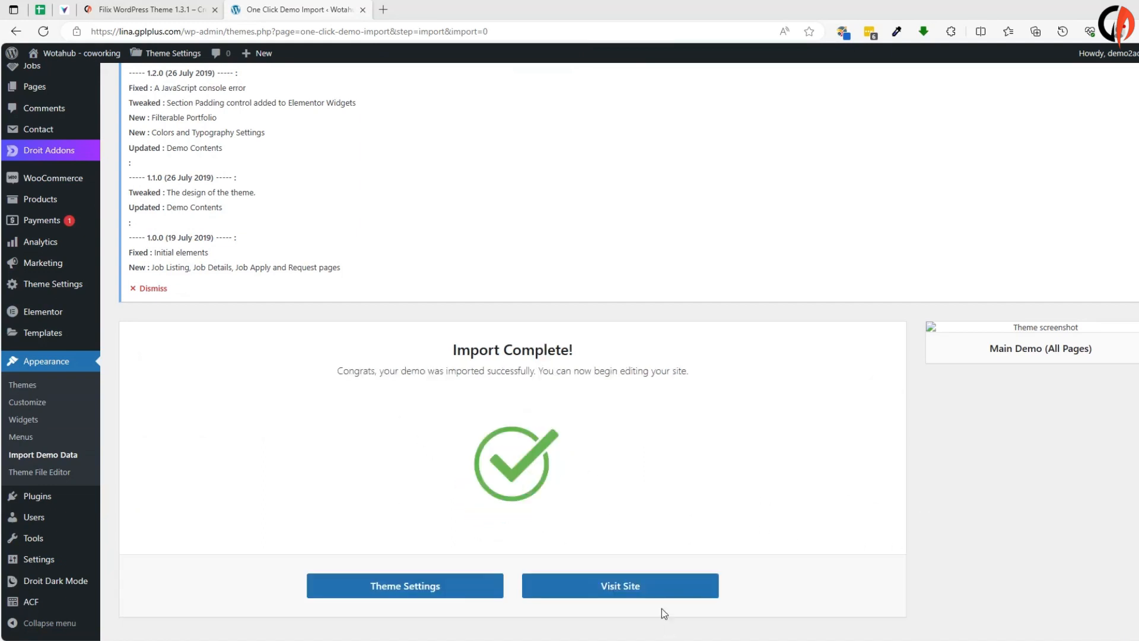
Visit the imported site and examine the homepage's hero, portfolio, About Me, capabilities, testimonials and client logo sections, then return toward its beginning.
left_click(622, 593)
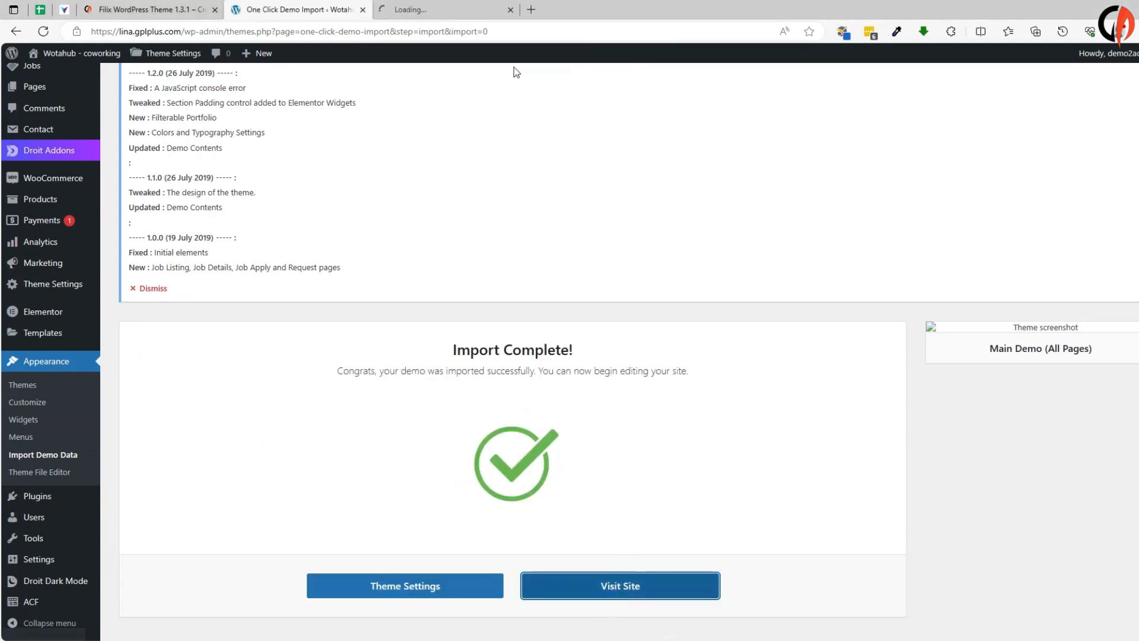
left_click(451, 10)
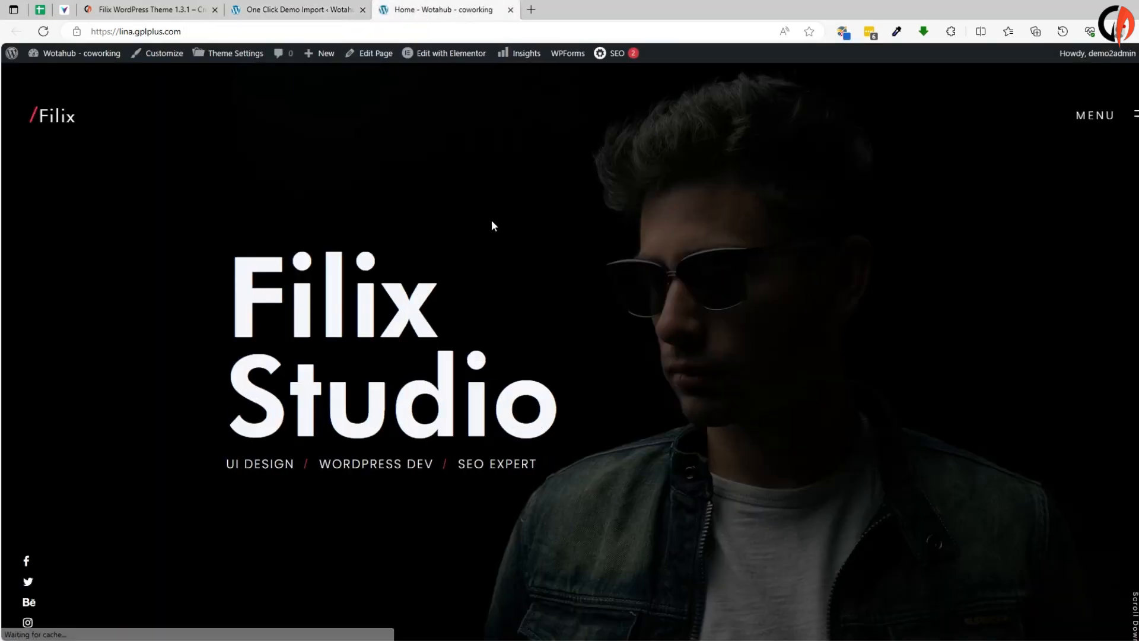
scroll(491, 220, "down", 5)
scroll(564, 270, "down", 10)
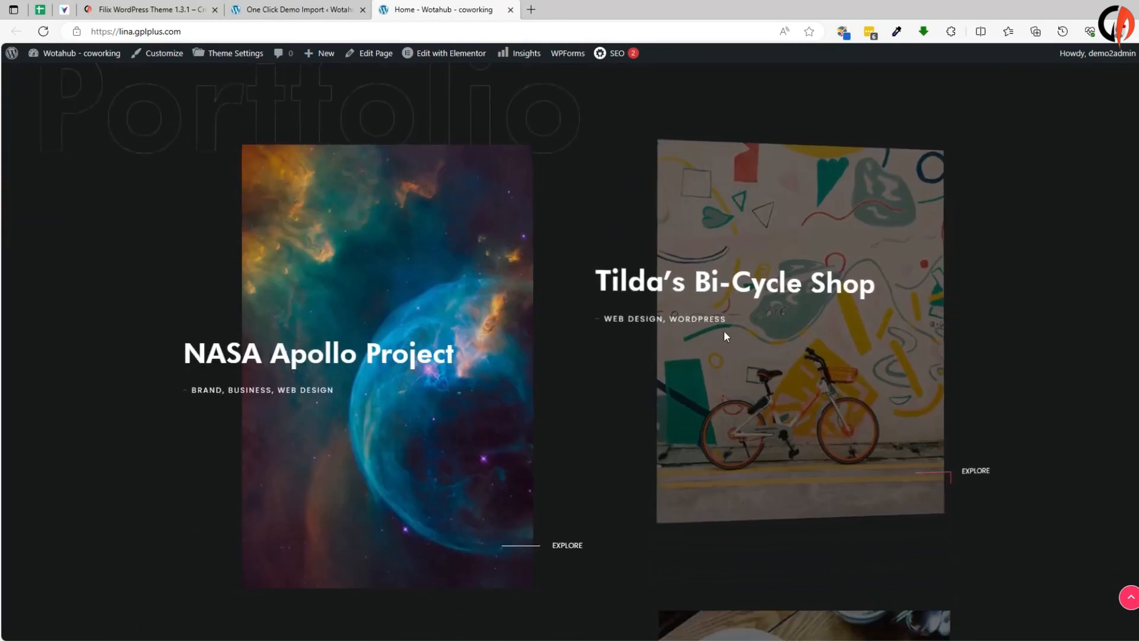
scroll(571, 387, "down", 12)
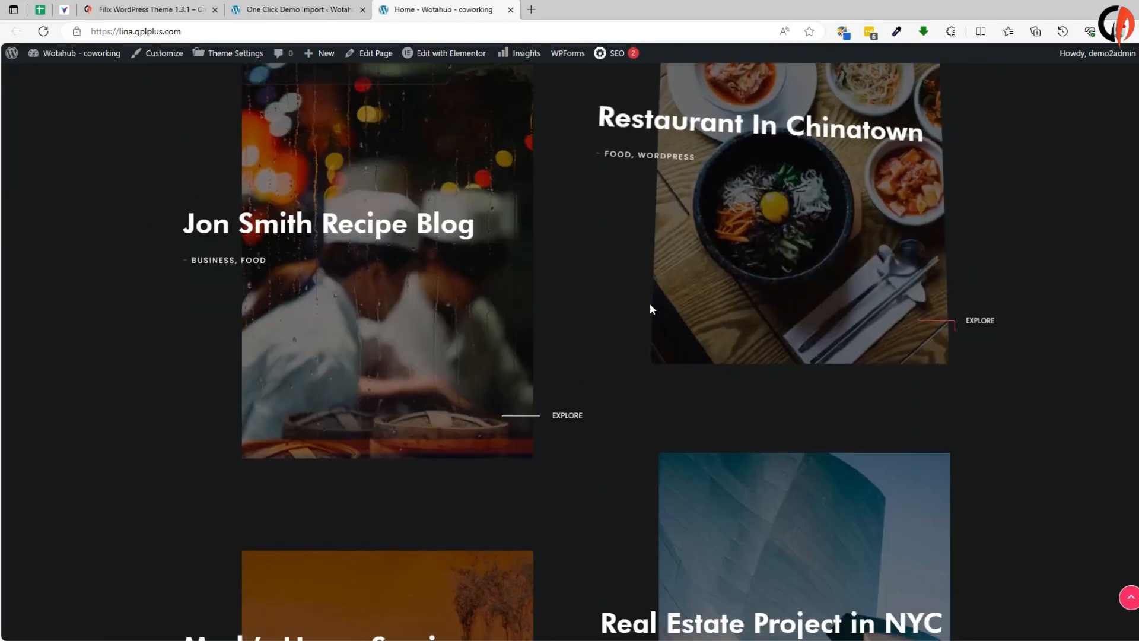
scroll(544, 433, "down", 6)
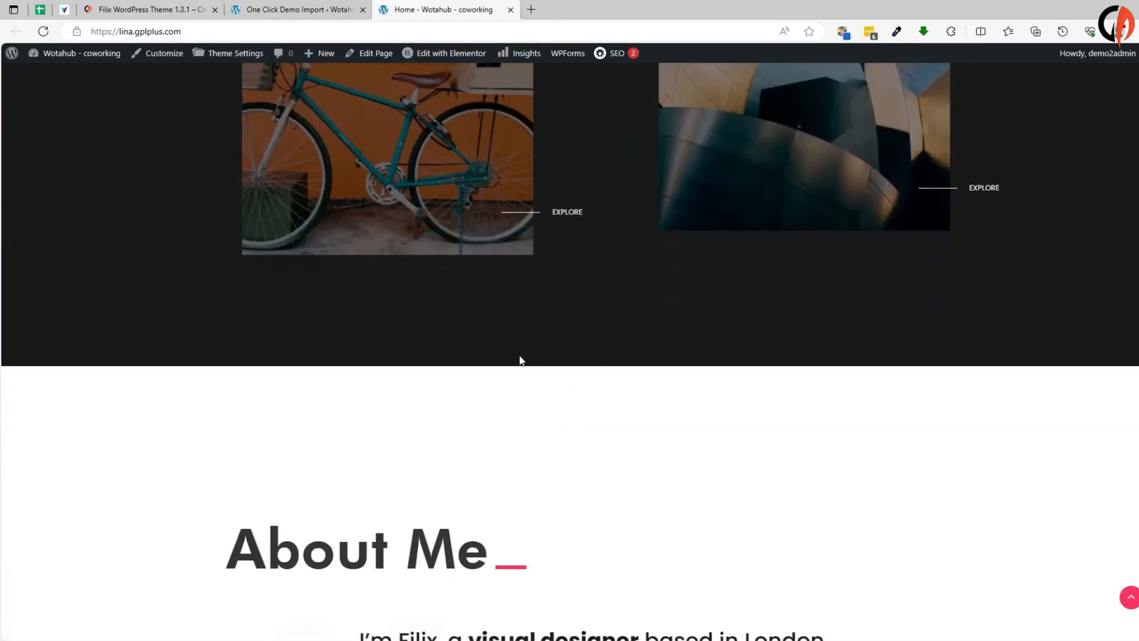
scroll(389, 402, "down", 8)
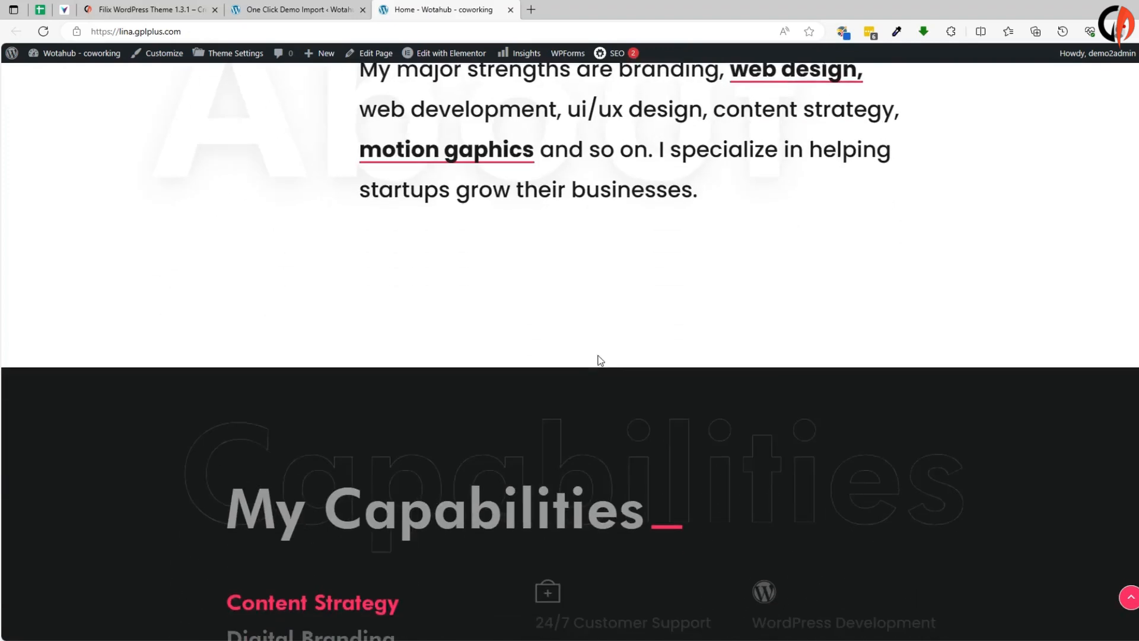
scroll(457, 388, "down", 4)
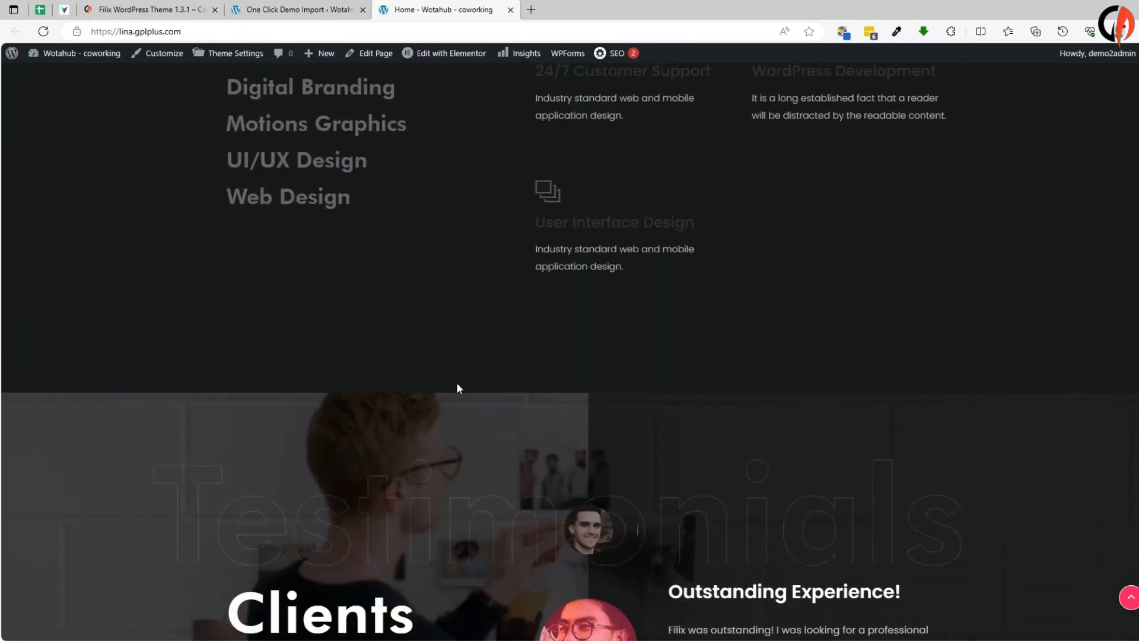
scroll(391, 368, "down", 3)
scroll(425, 421, "down", 3)
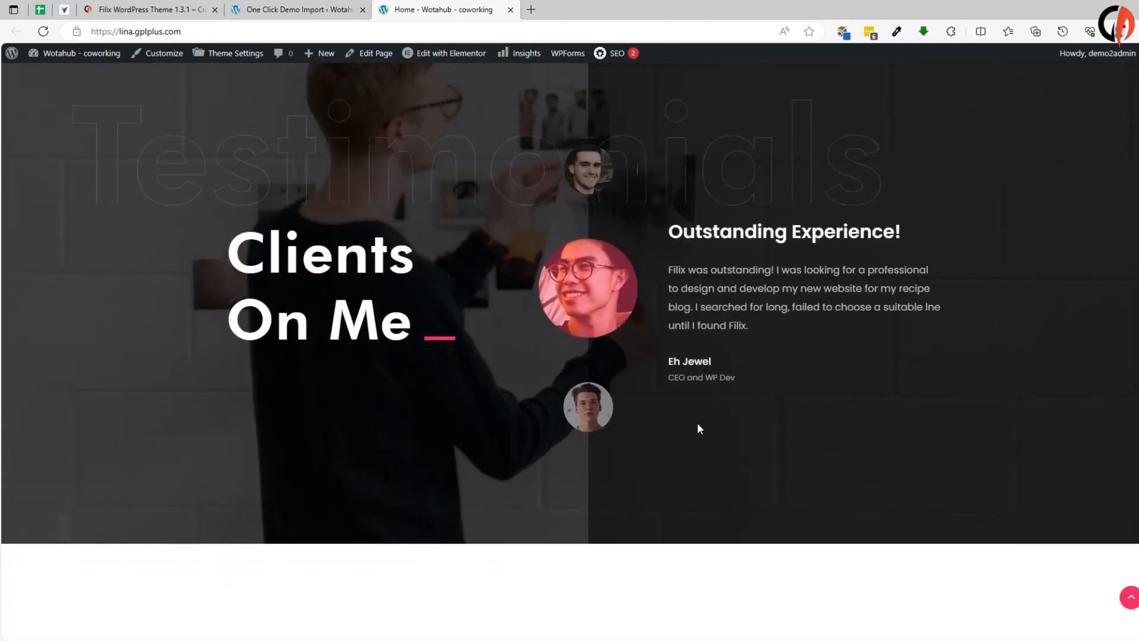
scroll(451, 468, "down", 3)
scroll(389, 470, "down", 3)
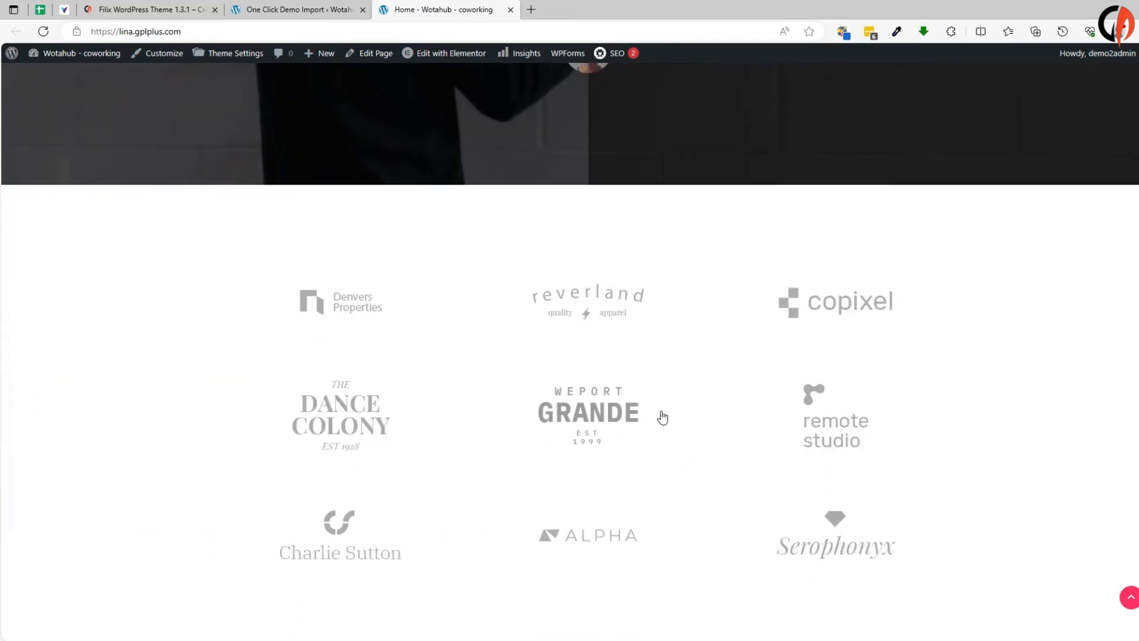
scroll(671, 474, "up", 10)
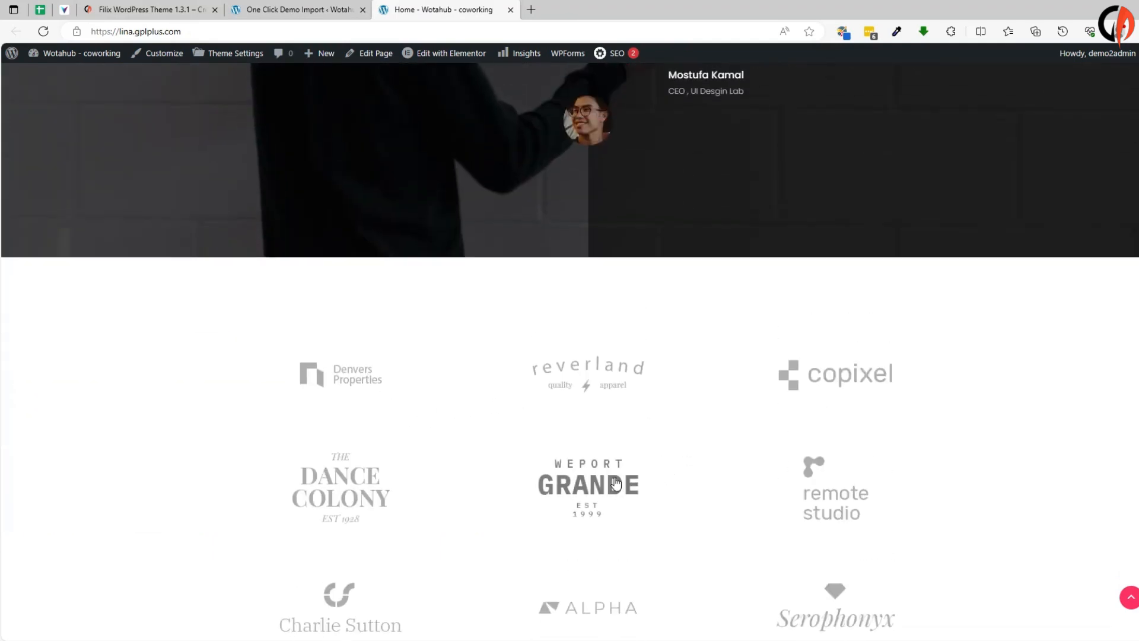
scroll(469, 436, "up", 12)
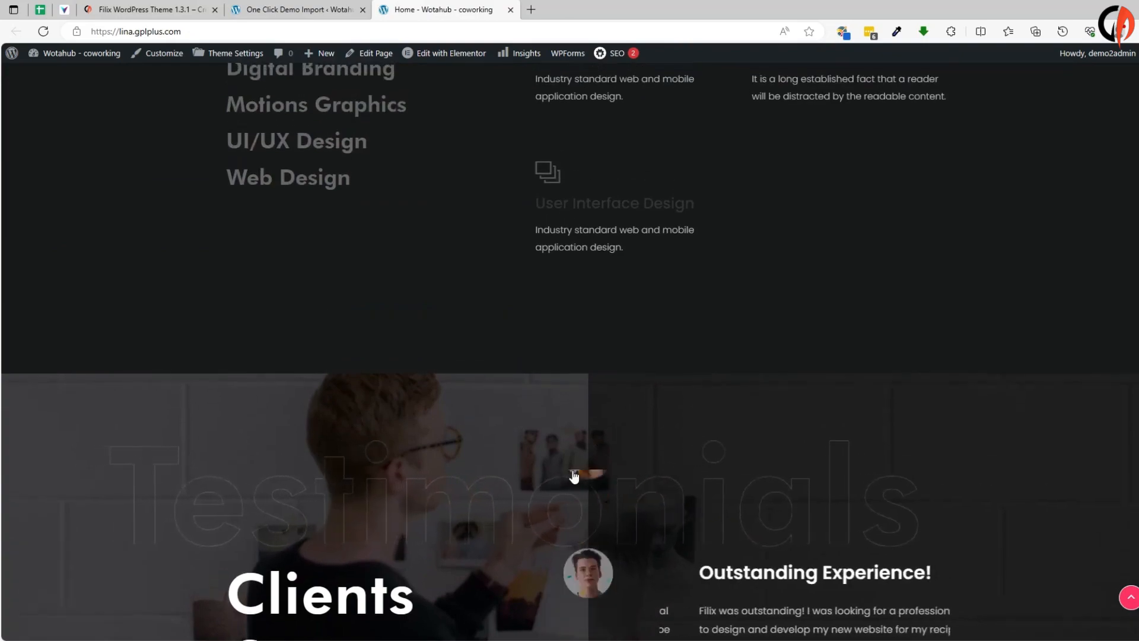
scroll(662, 440, "up", 14)
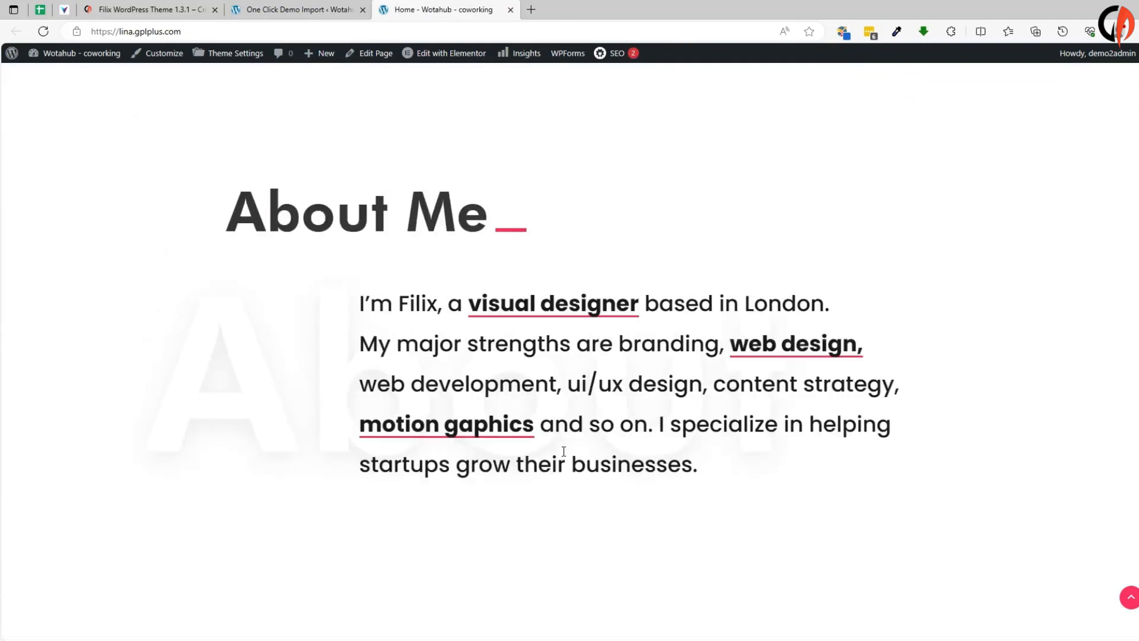
scroll(659, 484, "up", 10)
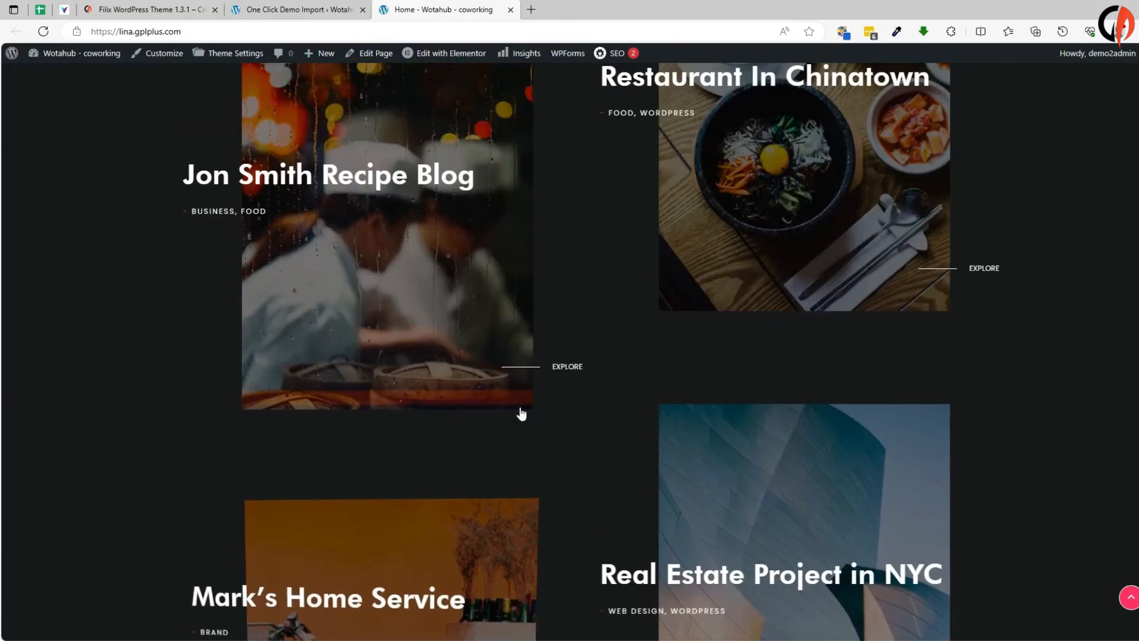
scroll(694, 394, "up", 8)
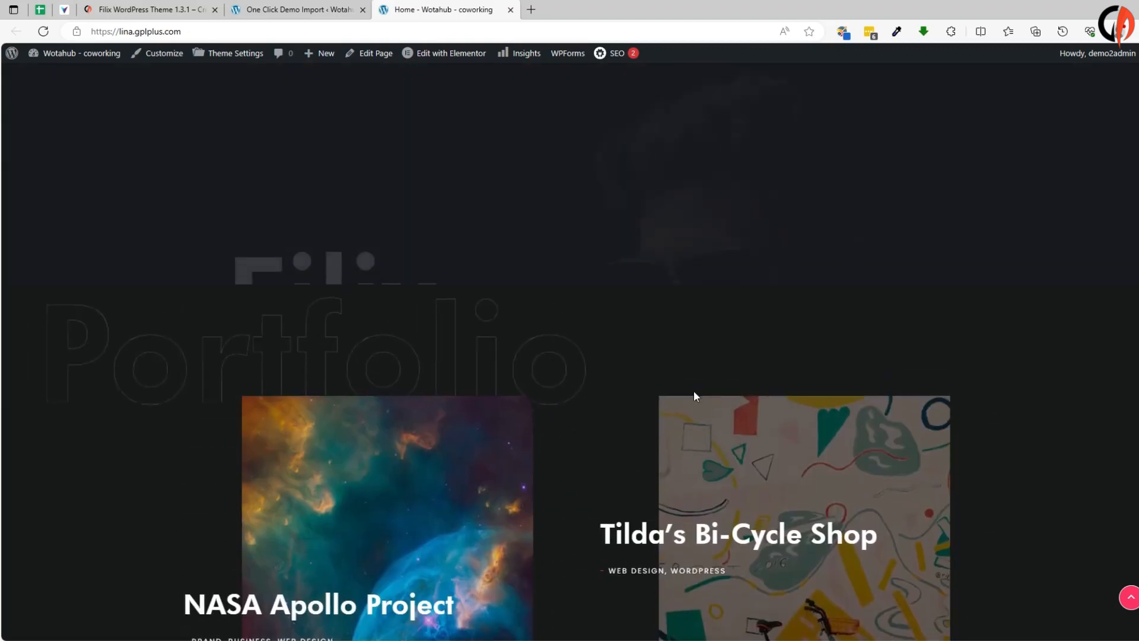